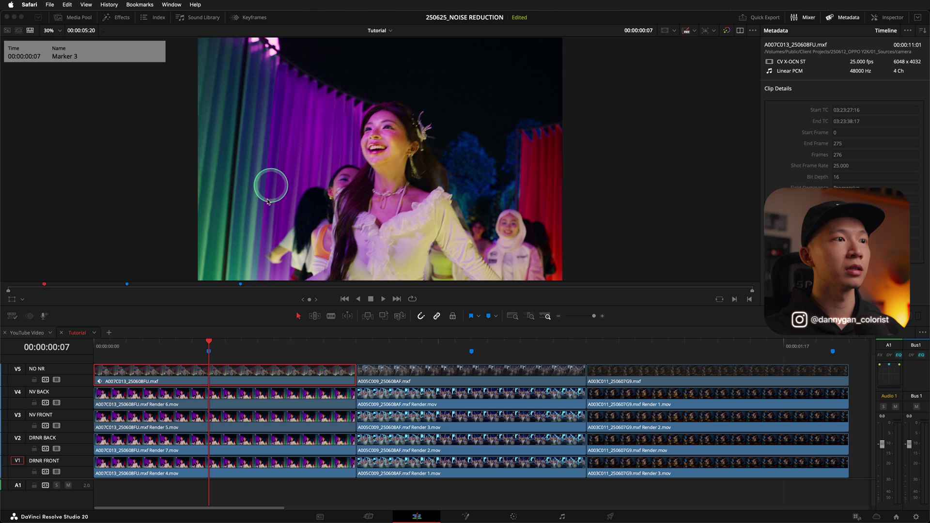
click(470, 345)
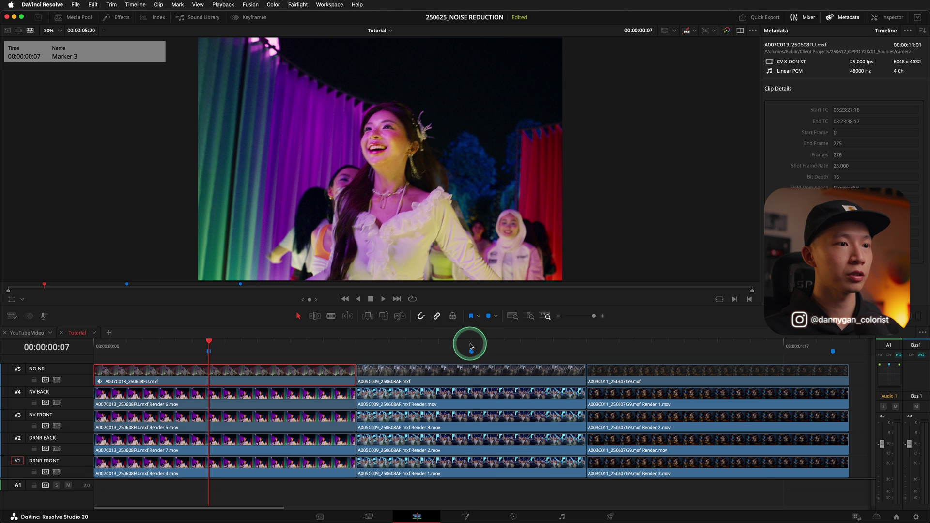
click(768, 346)
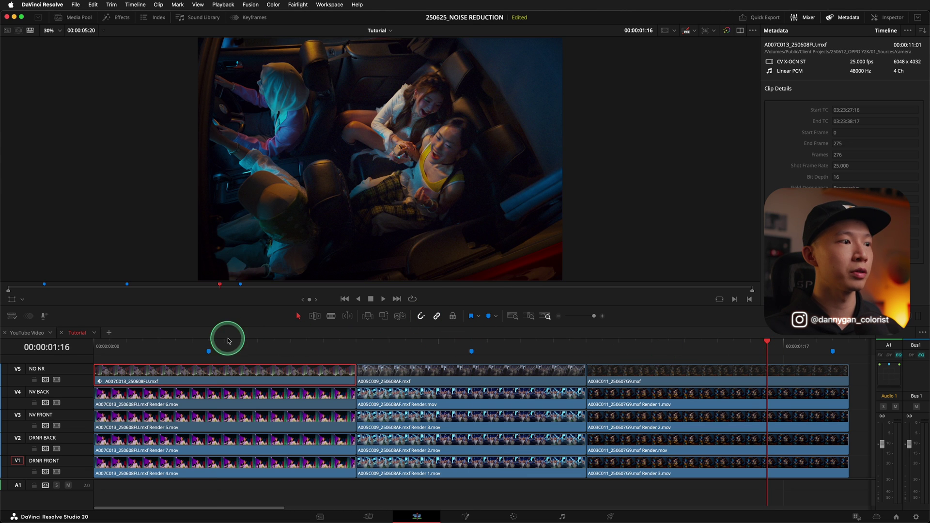
click(209, 346)
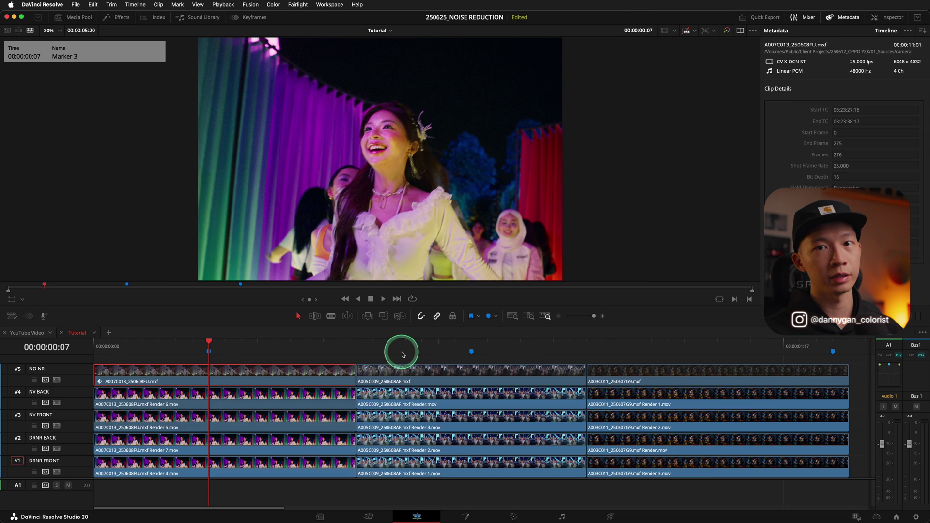
On the Color page, enable the DVR Noise Reduction node and show its temporal and spatial NR settings.
key(shift+6)
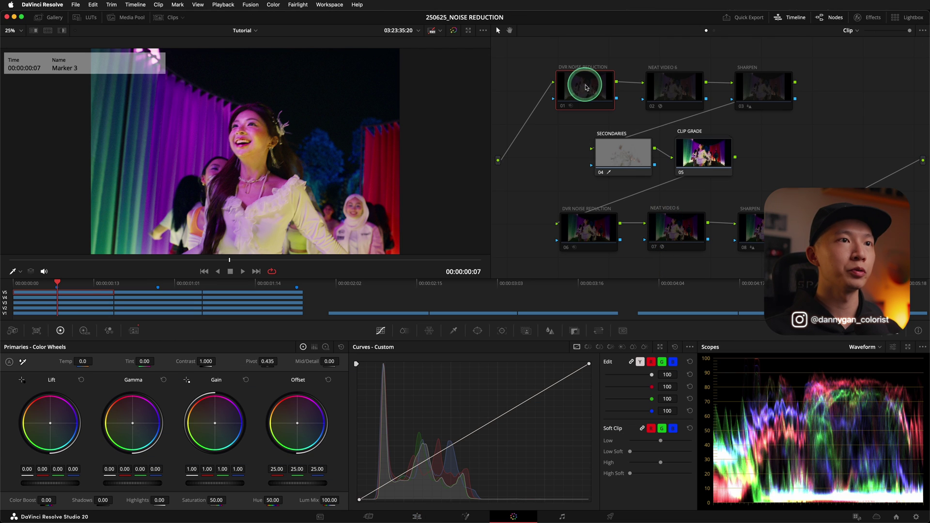
click(587, 88)
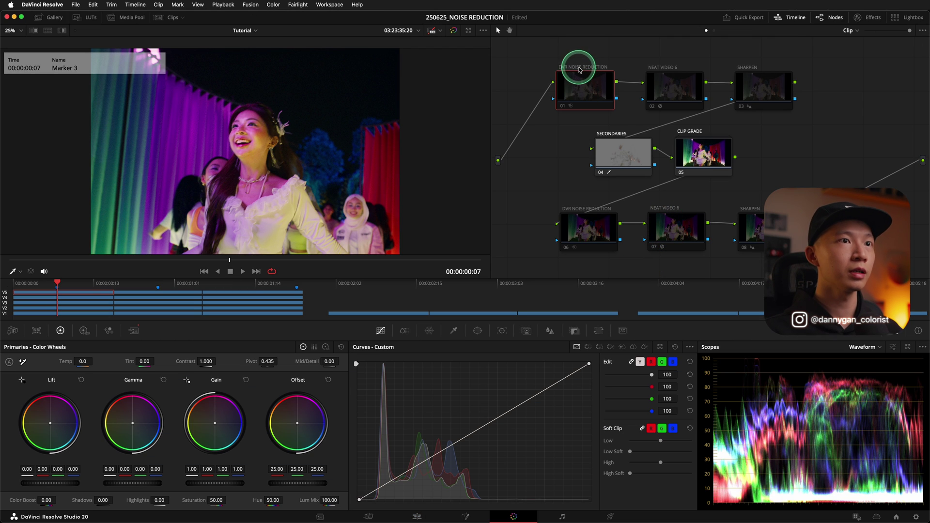
key(ctrl+d)
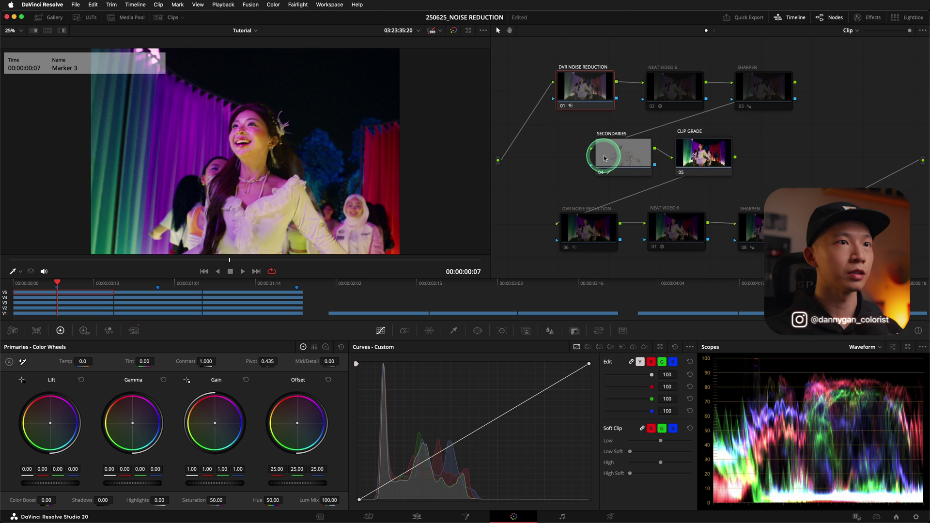
click(138, 333)
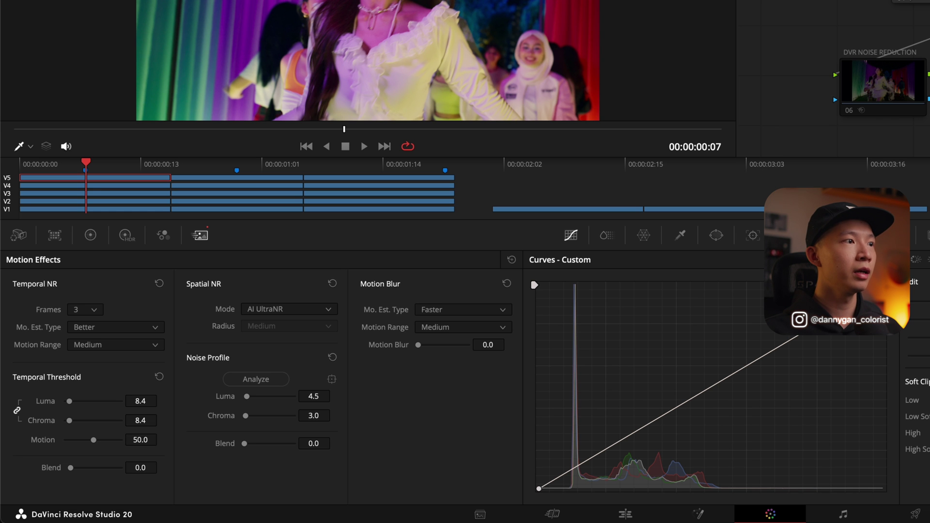
scroll(235, 153, up, 5)
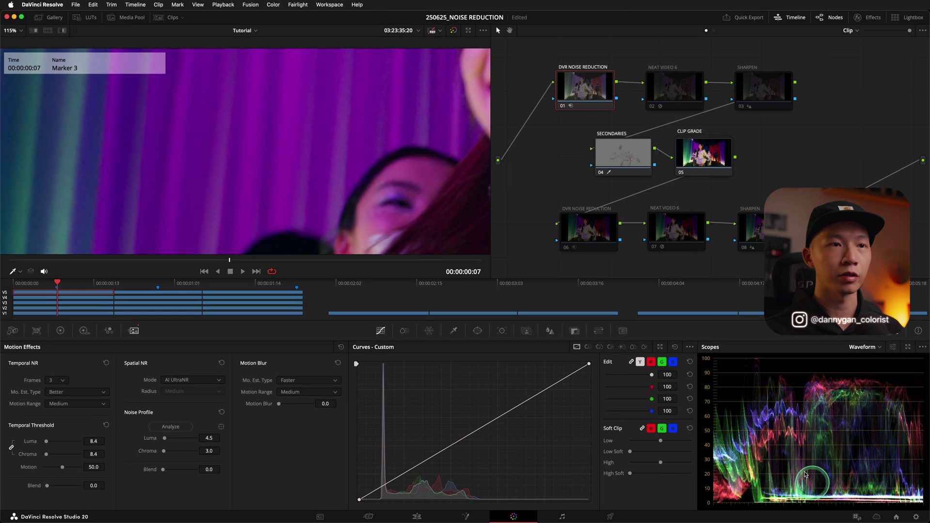
Bypass and restore the DVR noise reduction node to compare grain, then save the project.
click(563, 106)
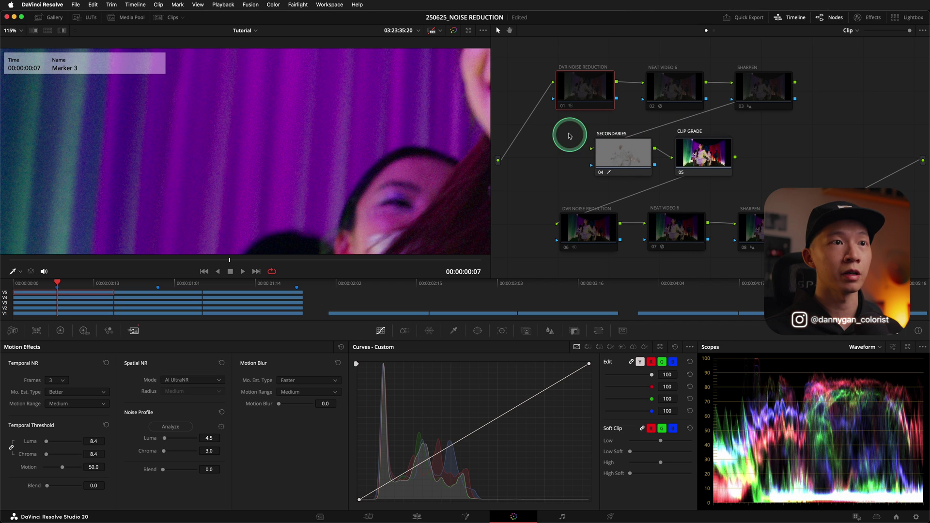
click(562, 106)
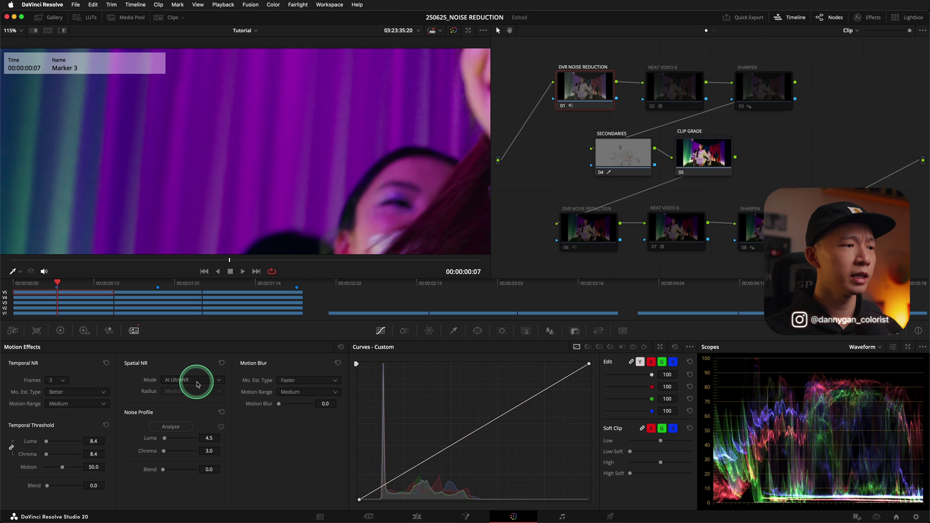
key(super+s)
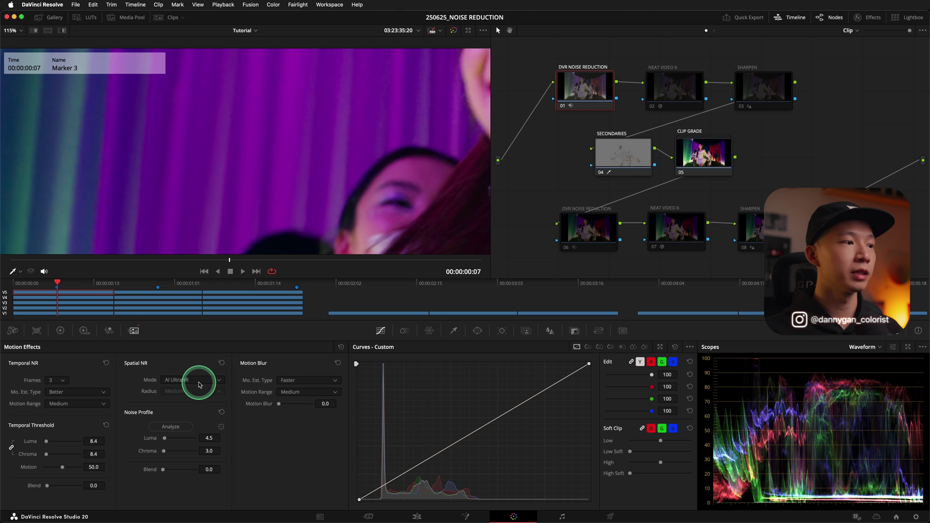
Try the Better Spatial NR mode, then return Spatial NR to AI UltraNR.
click(199, 385)
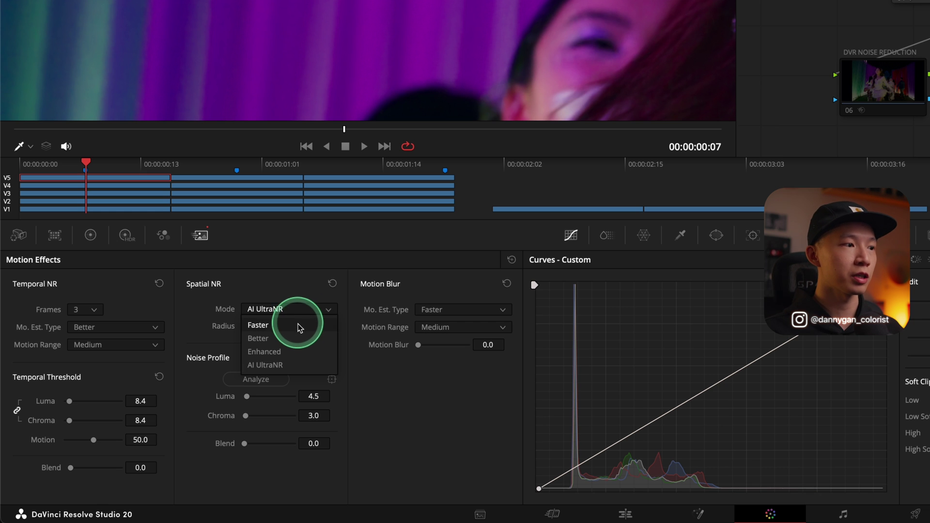
click(298, 338)
click(305, 315)
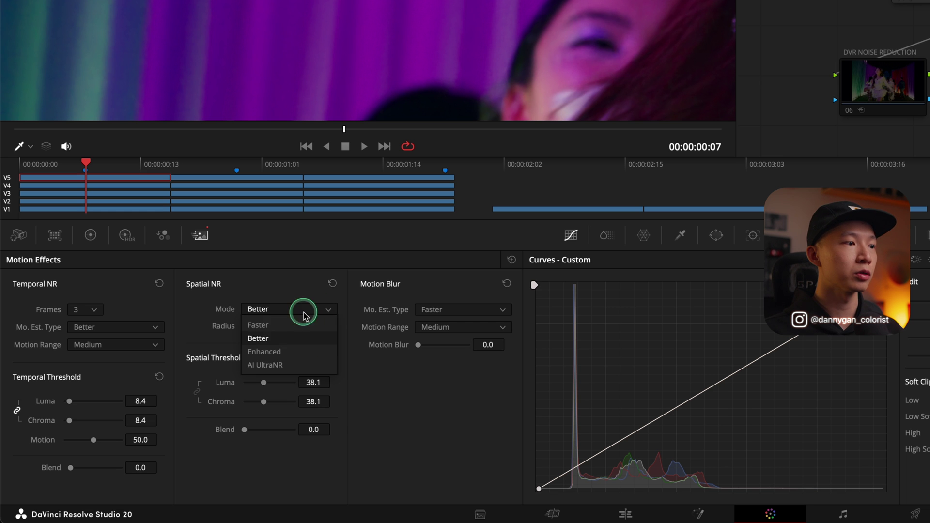
click(289, 364)
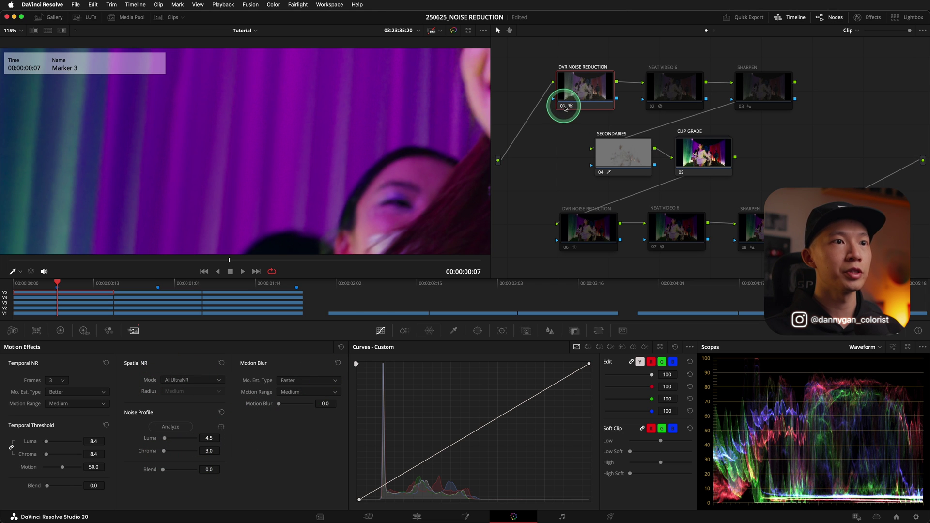
Open the Reduce Noise v5 effect settings for the NEAT VIDEO 6 node.
click(659, 107)
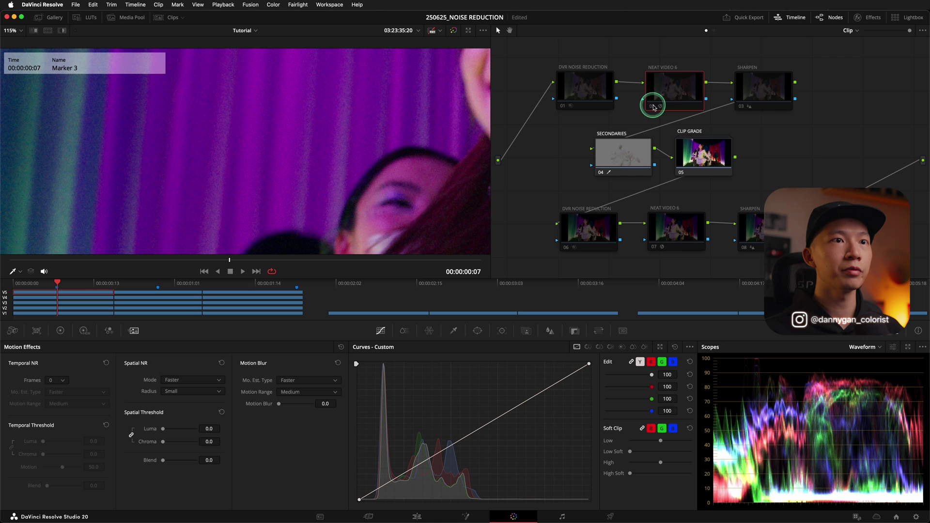
click(663, 93)
click(857, 31)
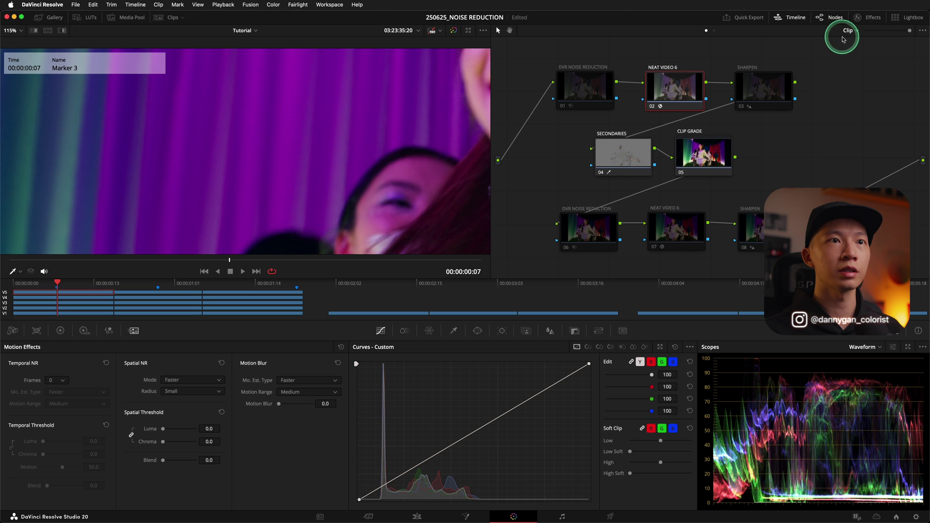
click(858, 18)
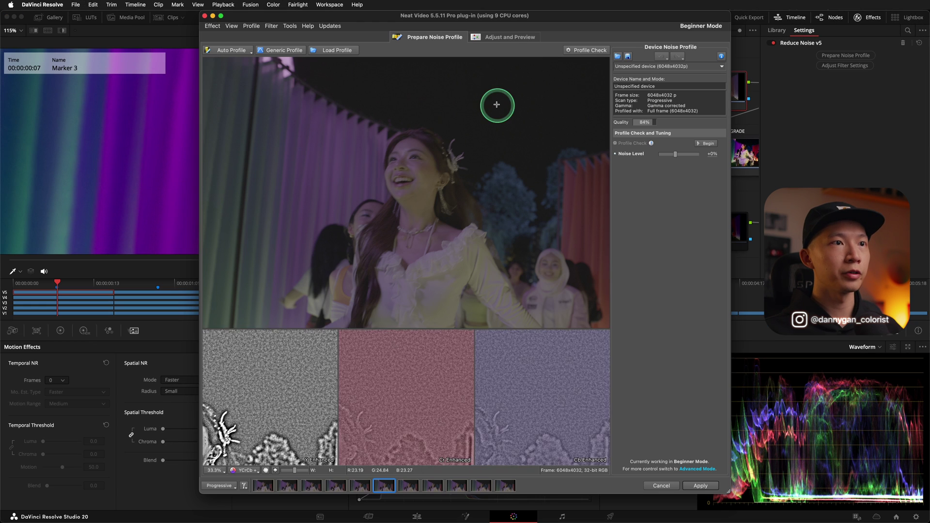
Discard the manual noise sample, build an automatic noise profile, apply it and close the panel.
drag(448, 90, 528, 125)
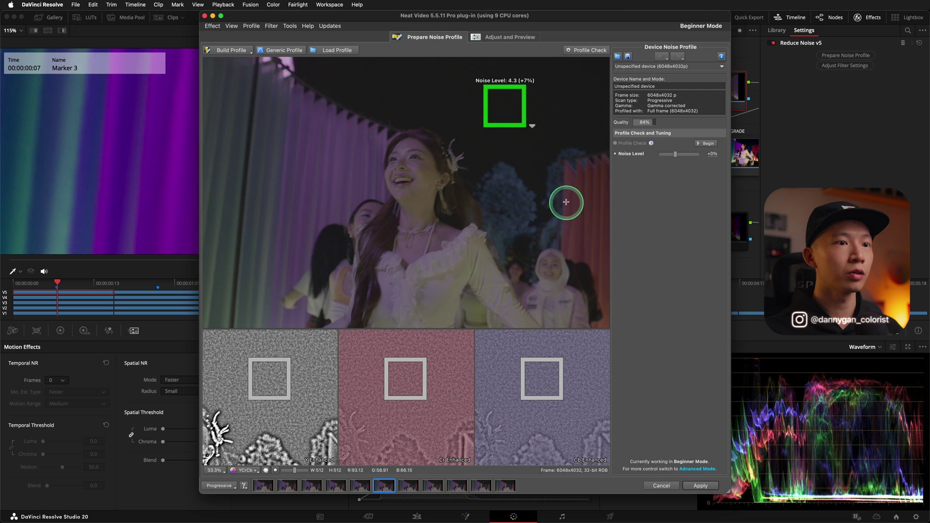
click(308, 65)
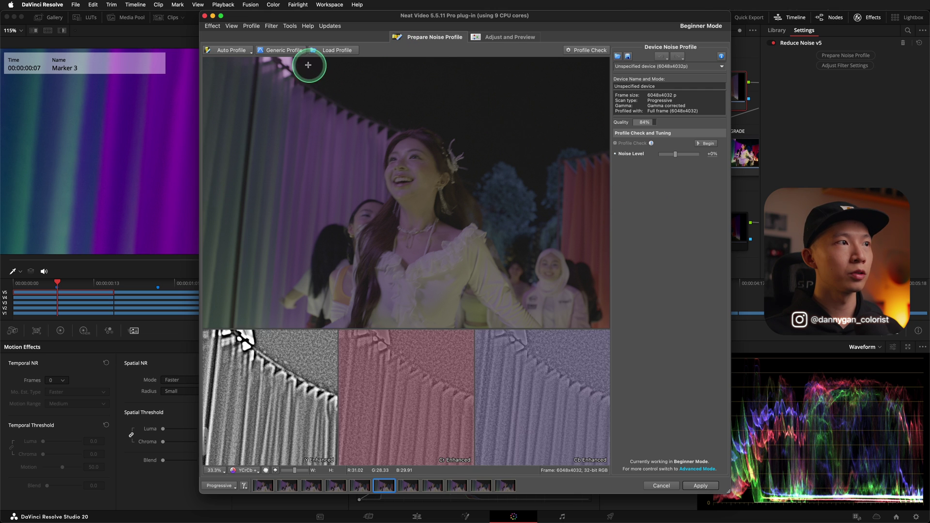
click(236, 51)
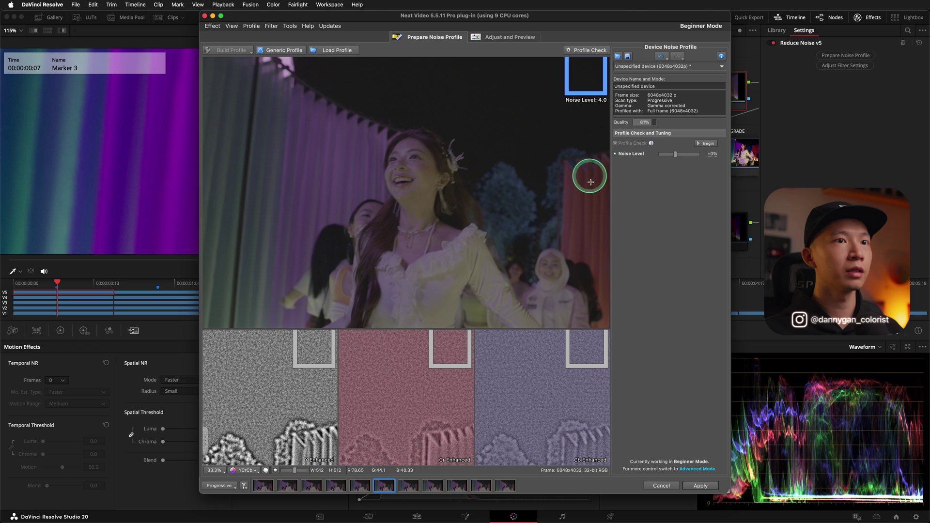
click(704, 486)
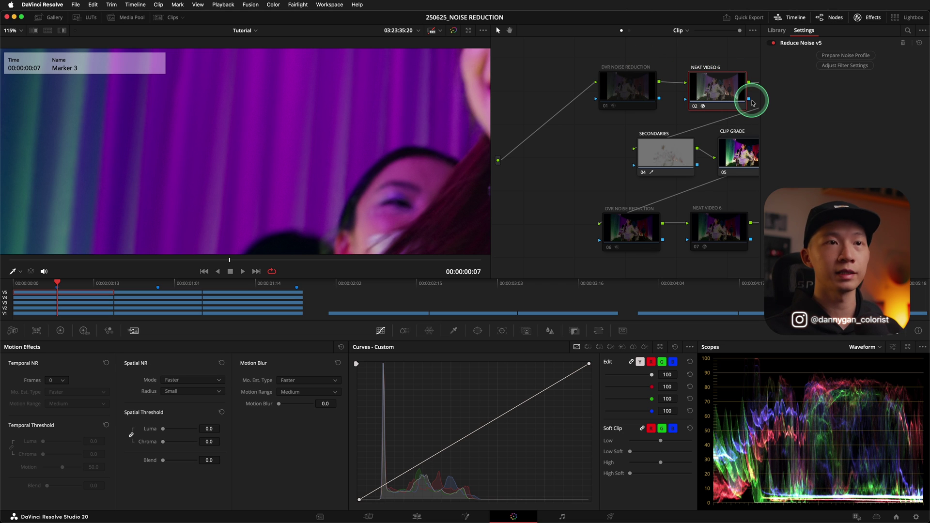
click(869, 17)
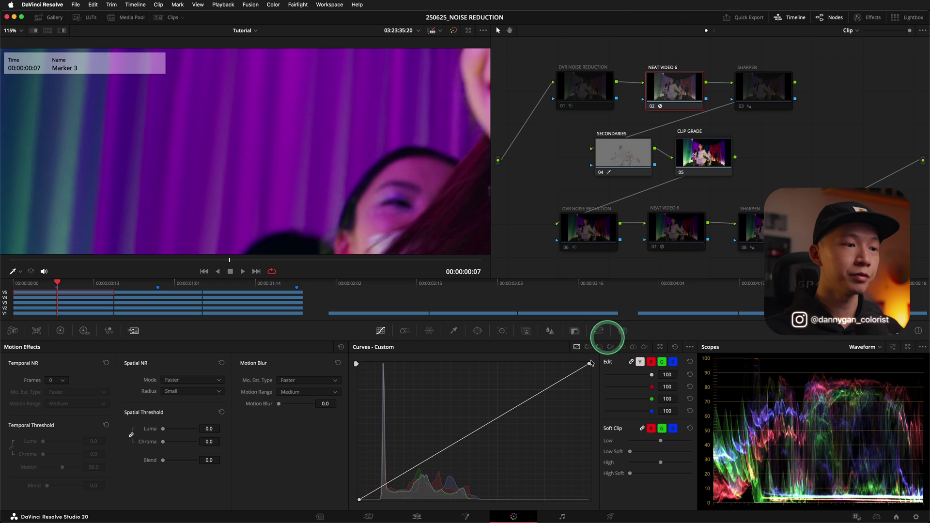
click(417, 516)
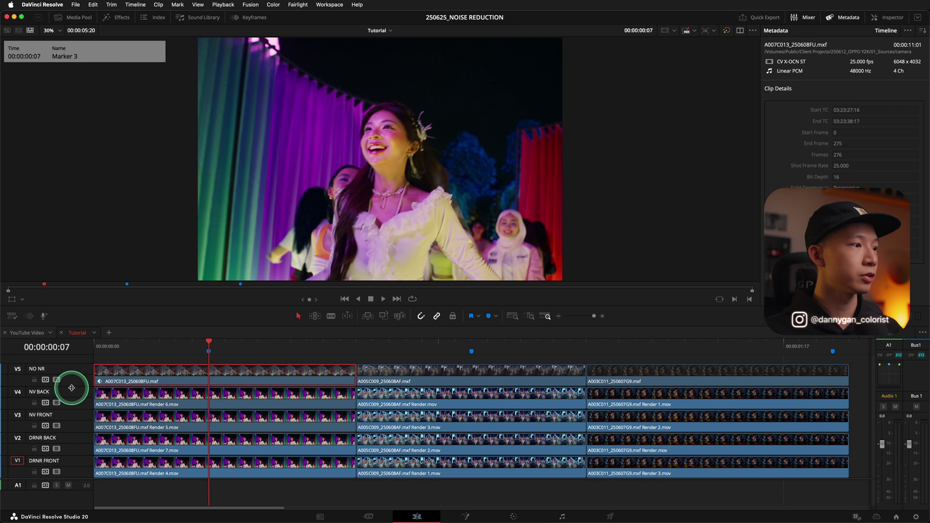
click(57, 426)
click(56, 402)
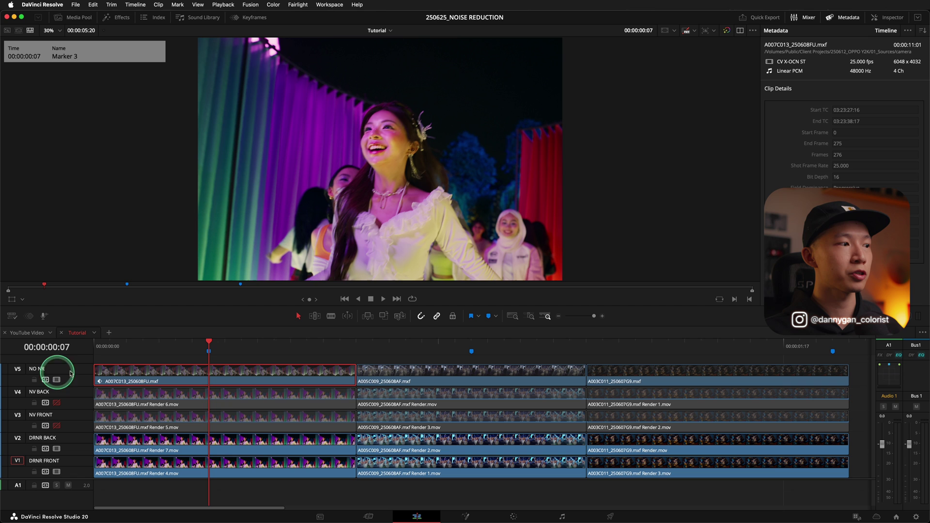
scroll(343, 150, up, 6)
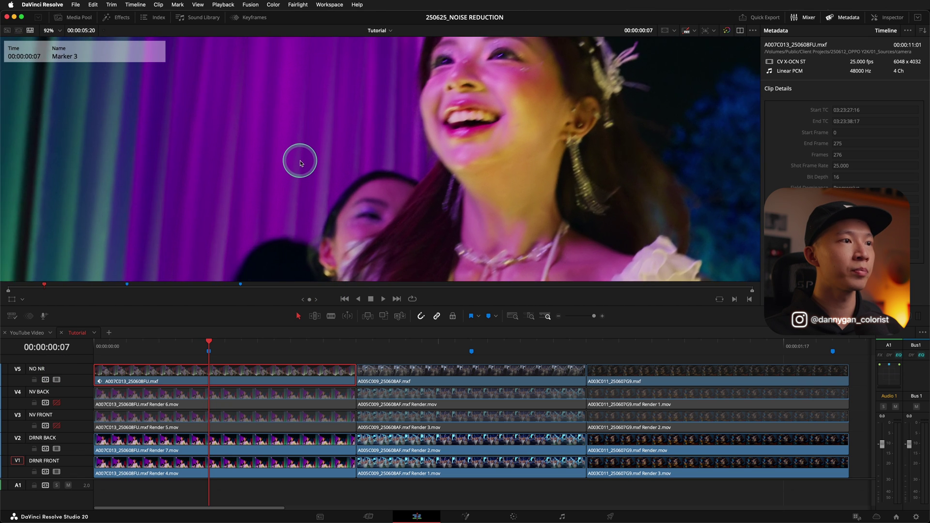
scroll(300, 163, up, 3)
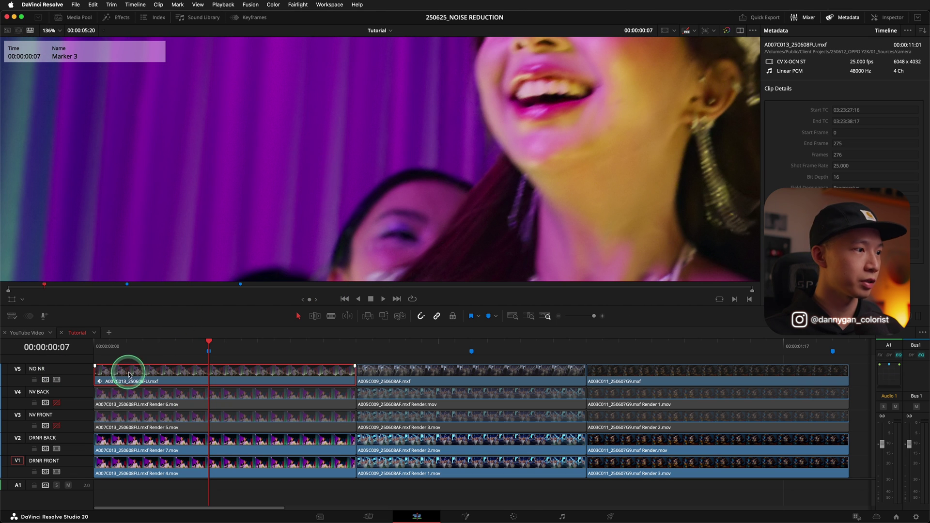
click(514, 517)
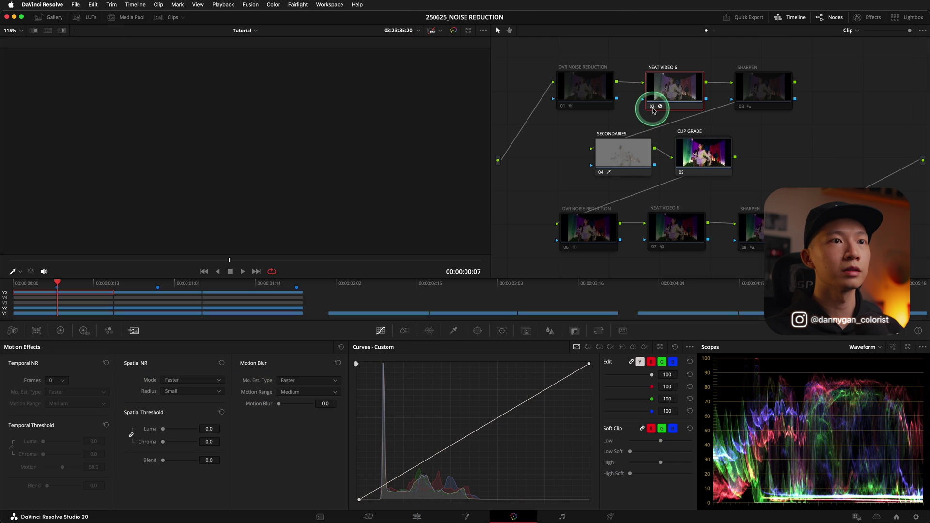
click(416, 517)
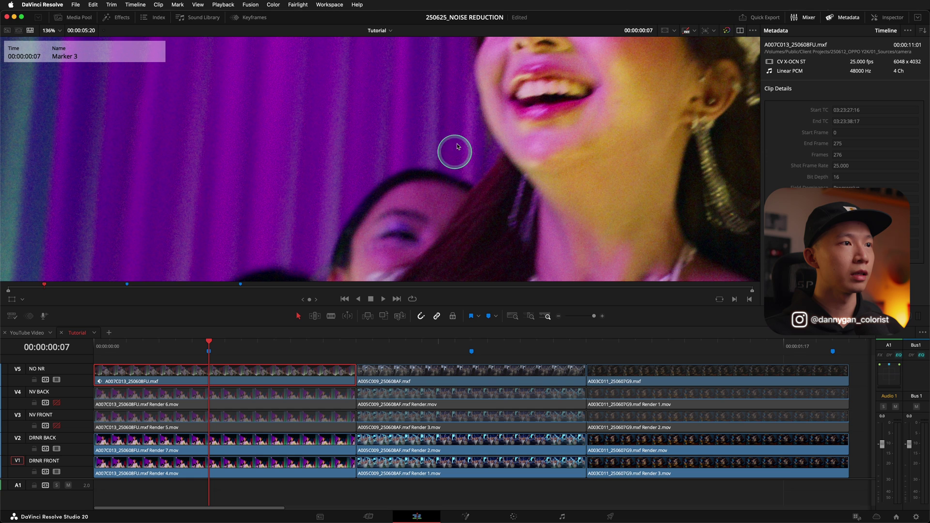
scroll(297, 153, left, 5)
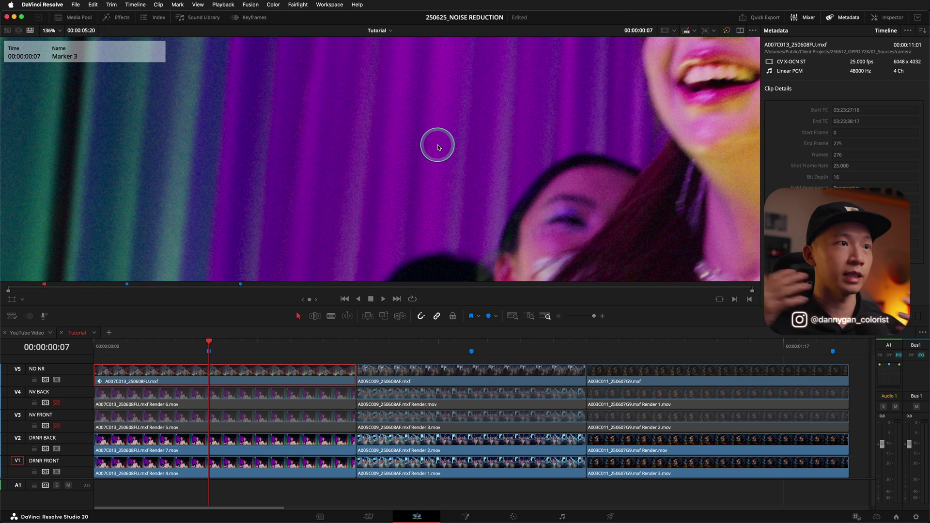
scroll(526, 151, right, 3)
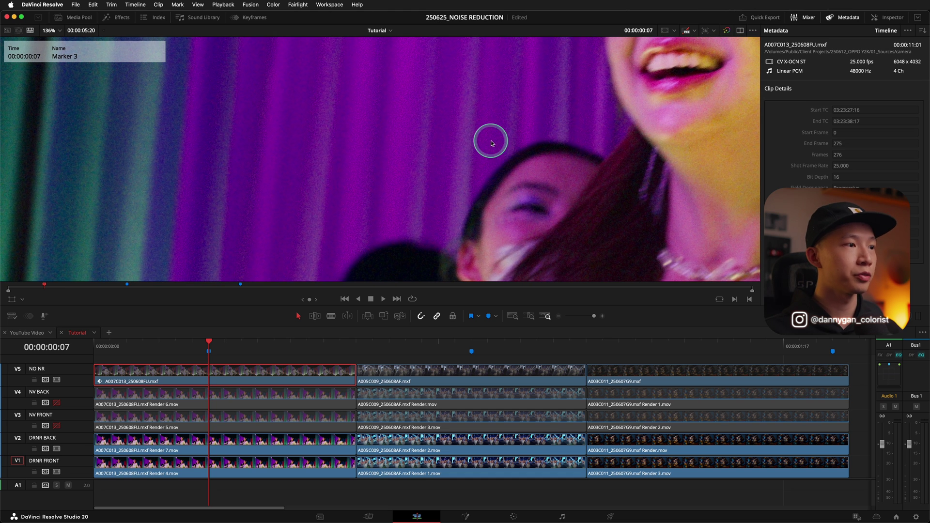
scroll(279, 153, up, 2)
scroll(312, 122, left, 1)
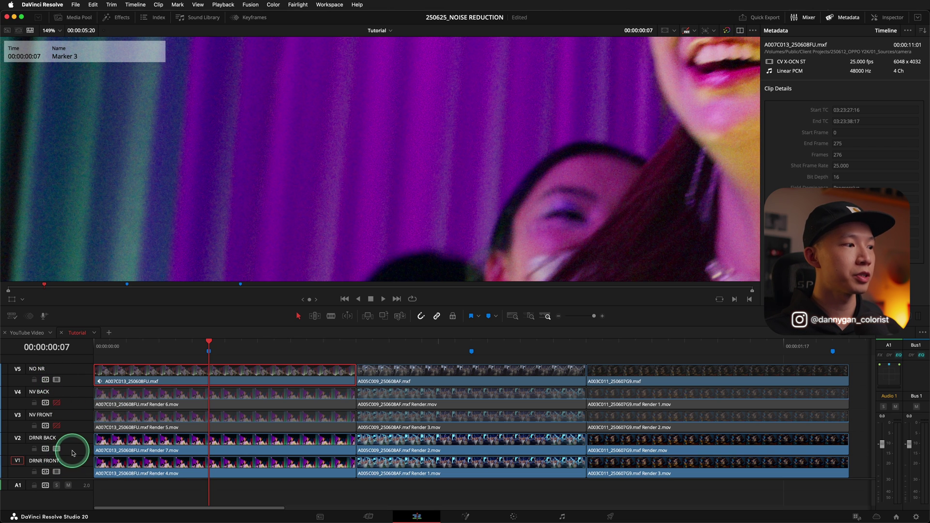
Disable the NO NR track and flick DRNR BACK on and off, leaving it disabled.
click(57, 380)
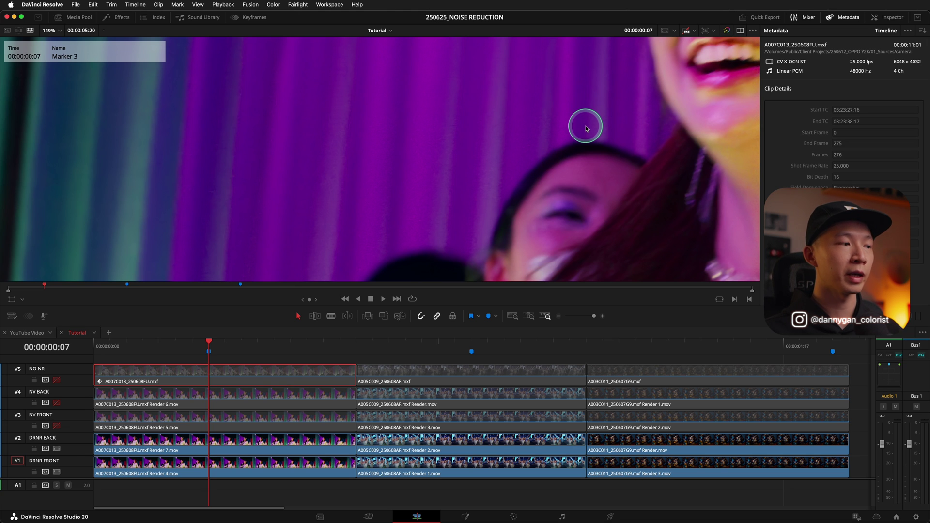
click(57, 449)
click(57, 449)
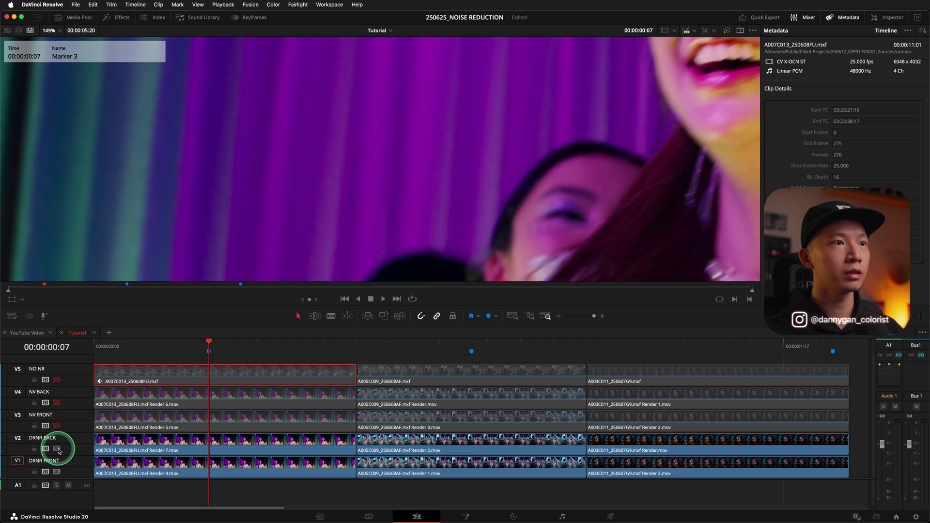
click(57, 449)
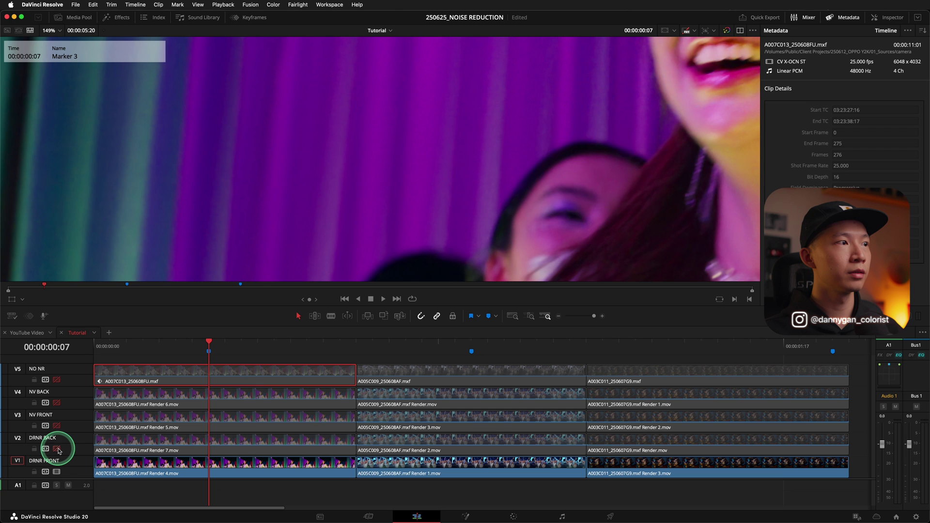
click(57, 449)
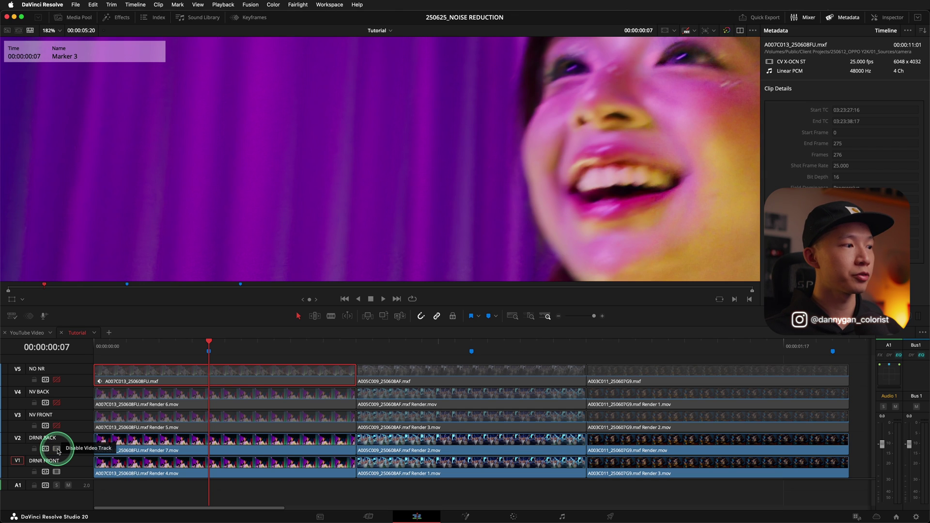
click(57, 449)
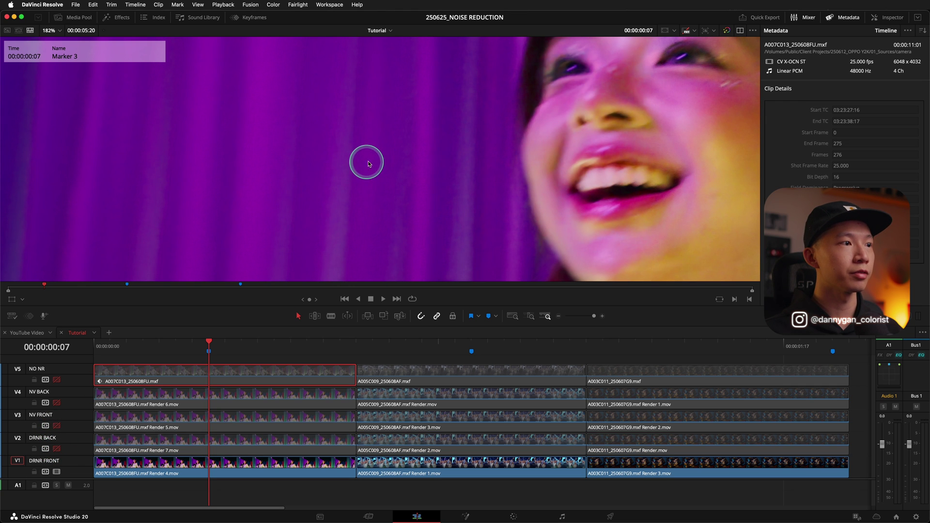
Toggle the NV FRONT track repeatedly to compare renders, leaving it enabled.
scroll(401, 134, up, 2)
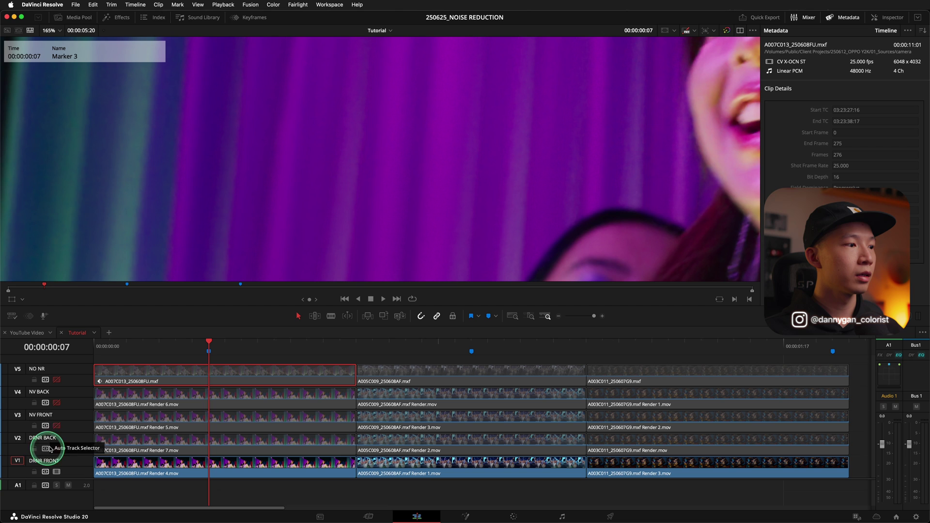
click(57, 427)
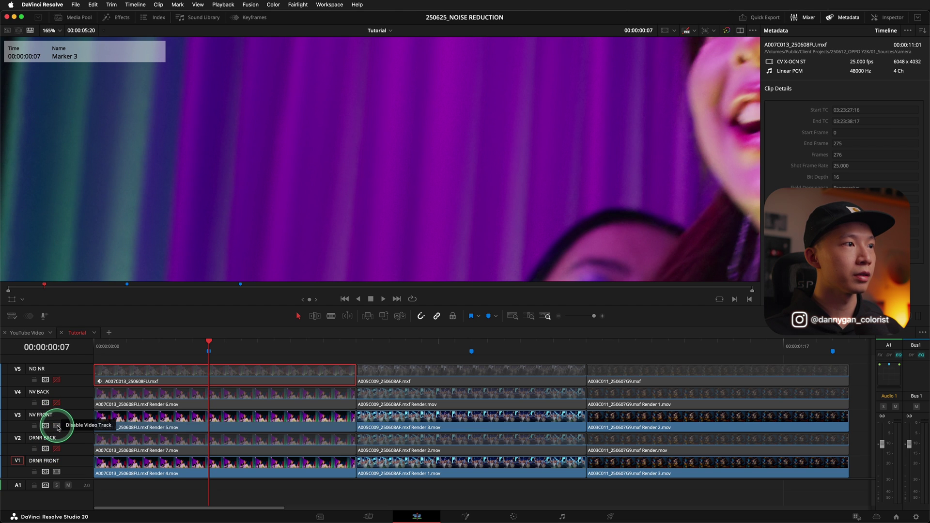
click(57, 426)
click(57, 426)
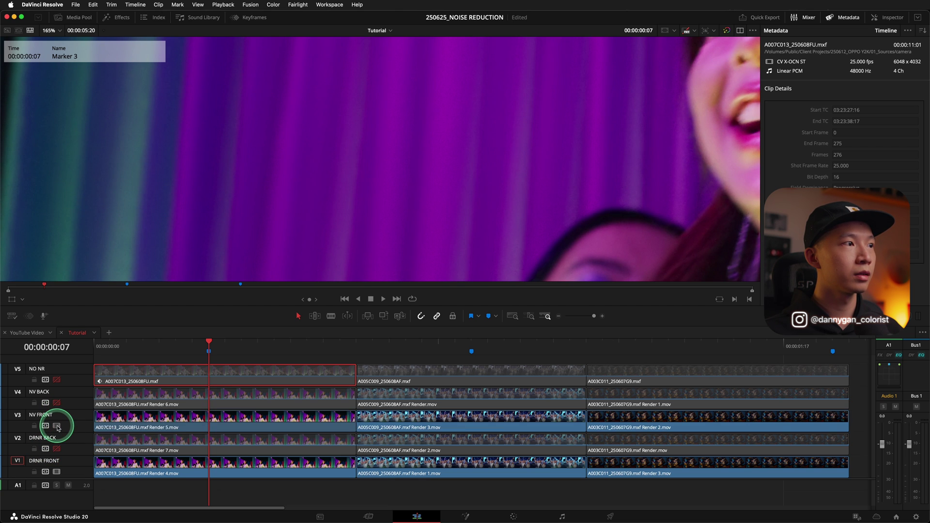
click(57, 427)
click(57, 427)
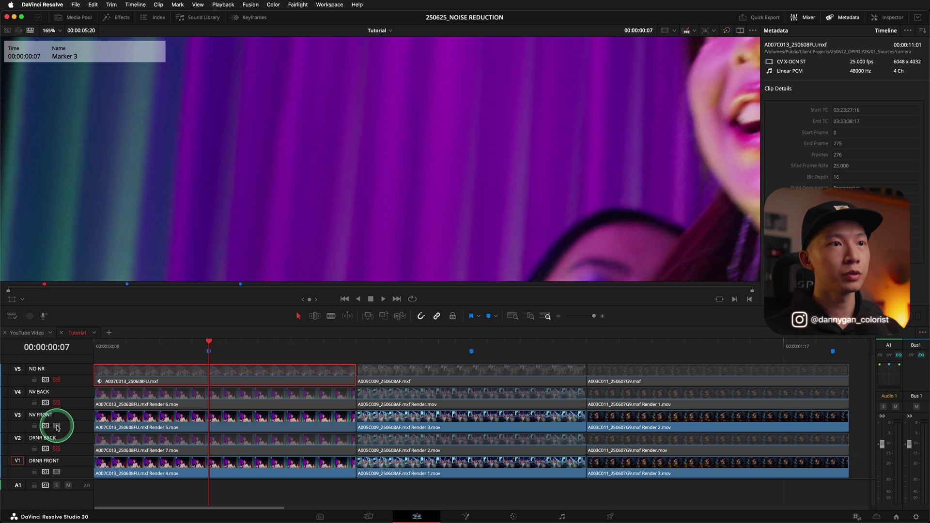
click(57, 426)
click(57, 427)
click(327, 218)
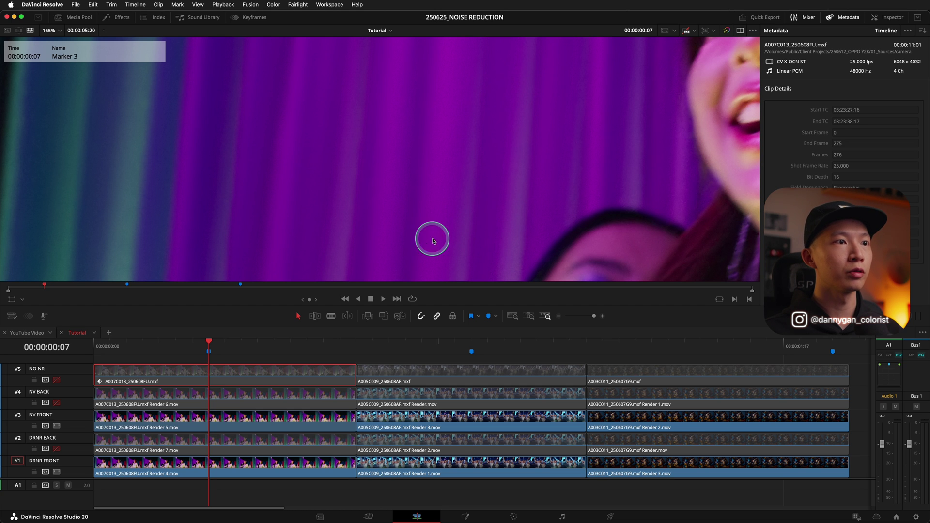
click(57, 426)
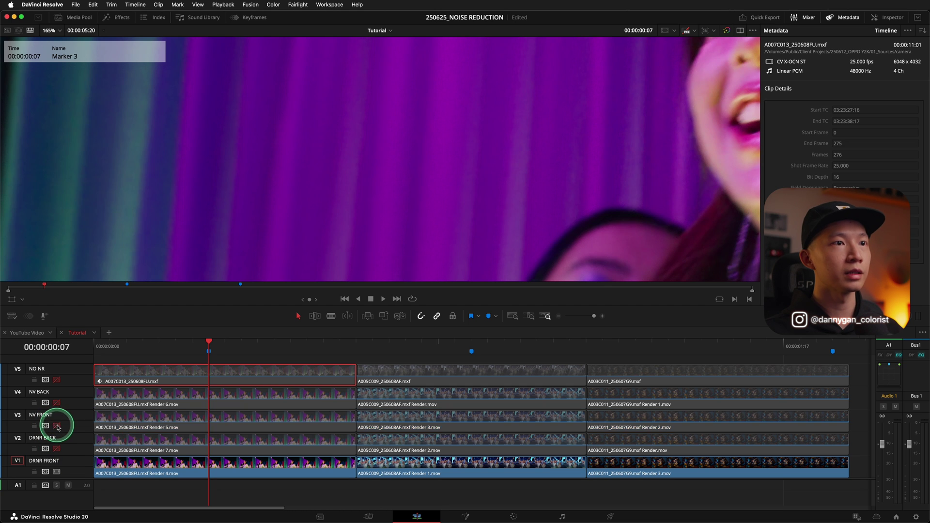
click(57, 427)
click(57, 427)
click(57, 426)
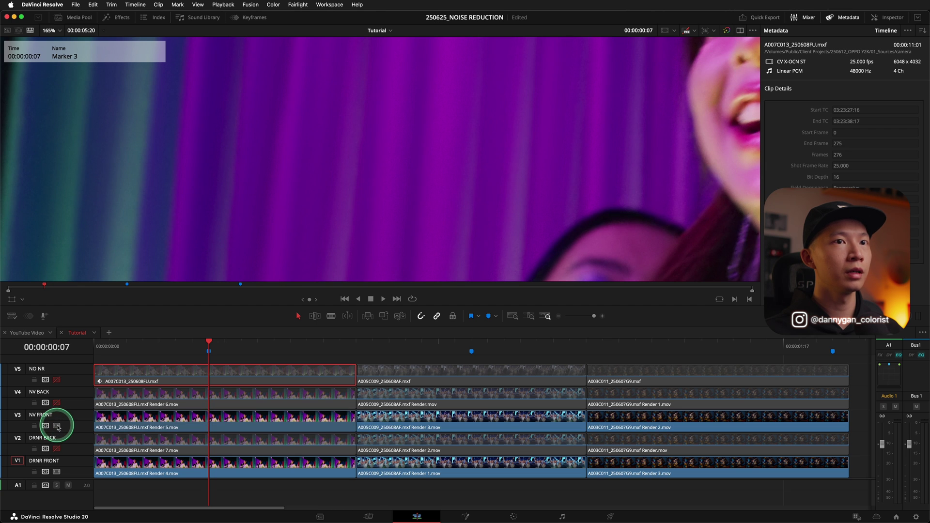
click(57, 426)
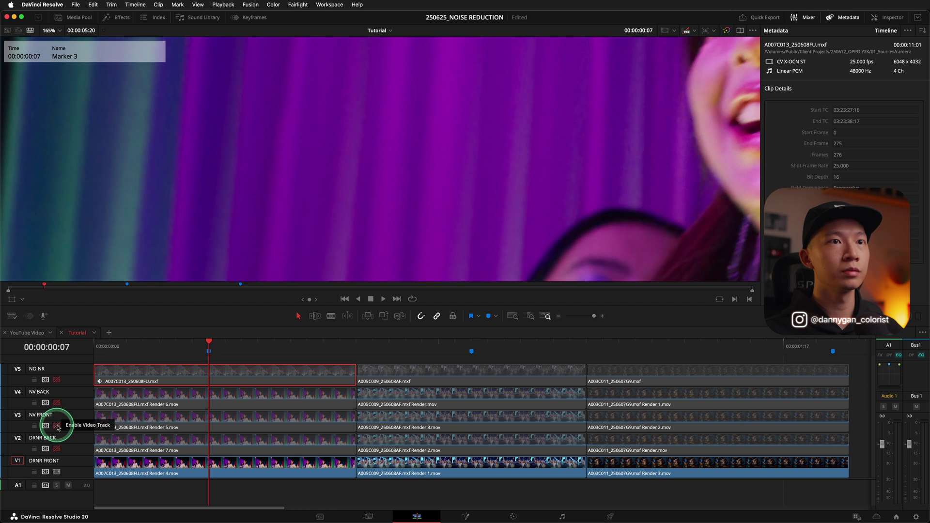
click(57, 426)
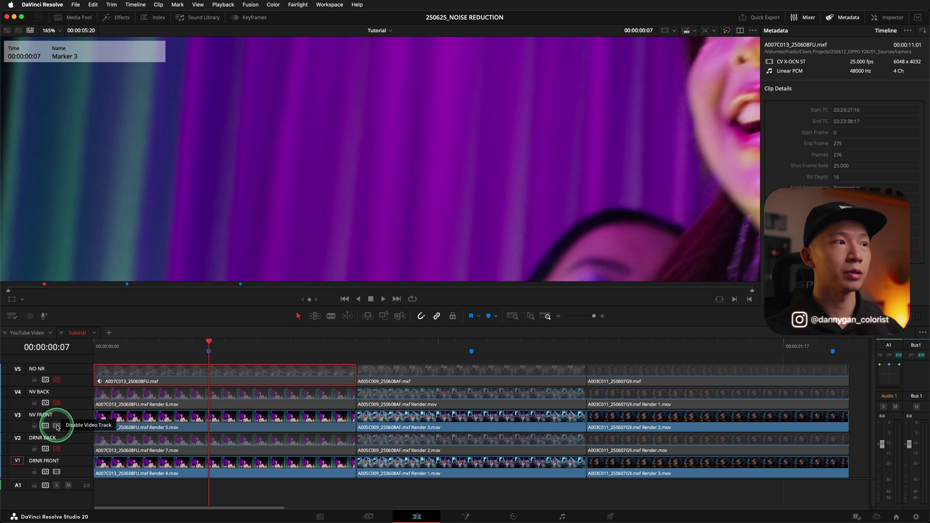
Re-enable NV BACK and toggle it while checking noise on the face across nearby frames.
scroll(483, 160, down, 3)
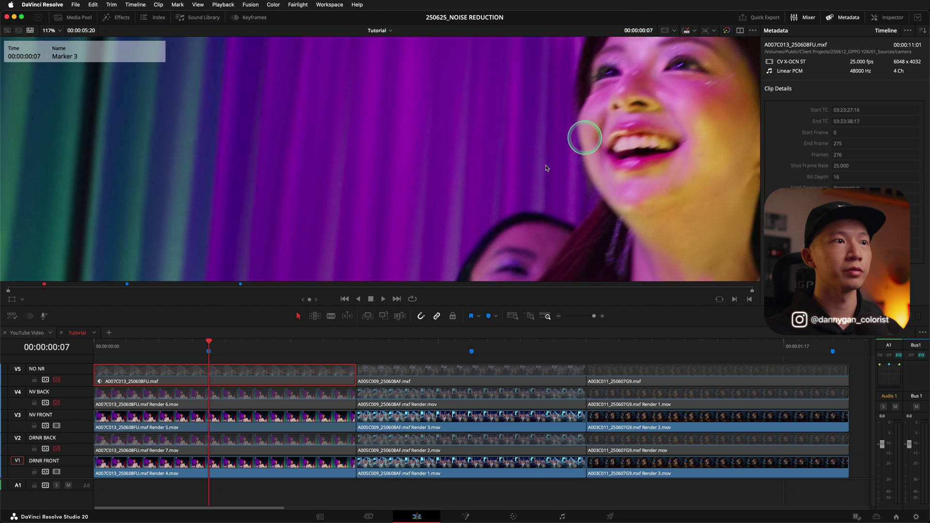
scroll(368, 183, up, 2)
drag(318, 196, 393, 178)
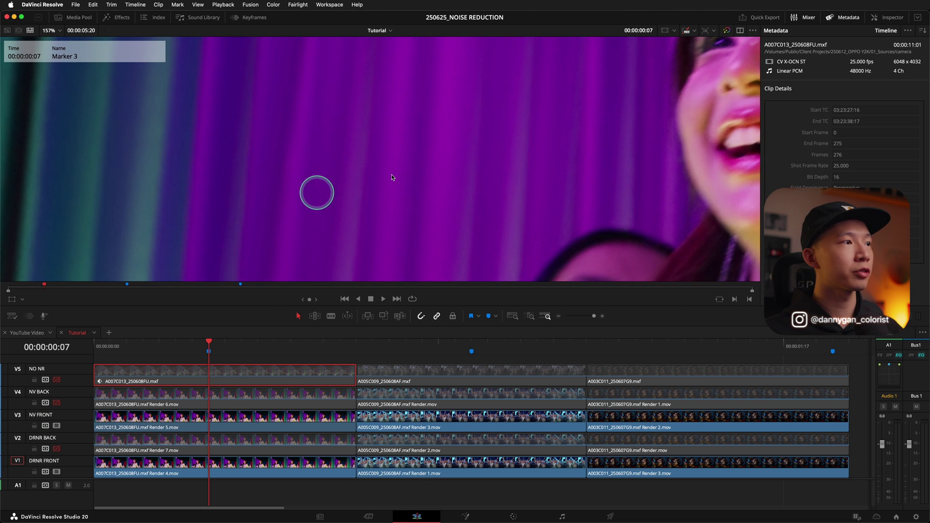
click(58, 404)
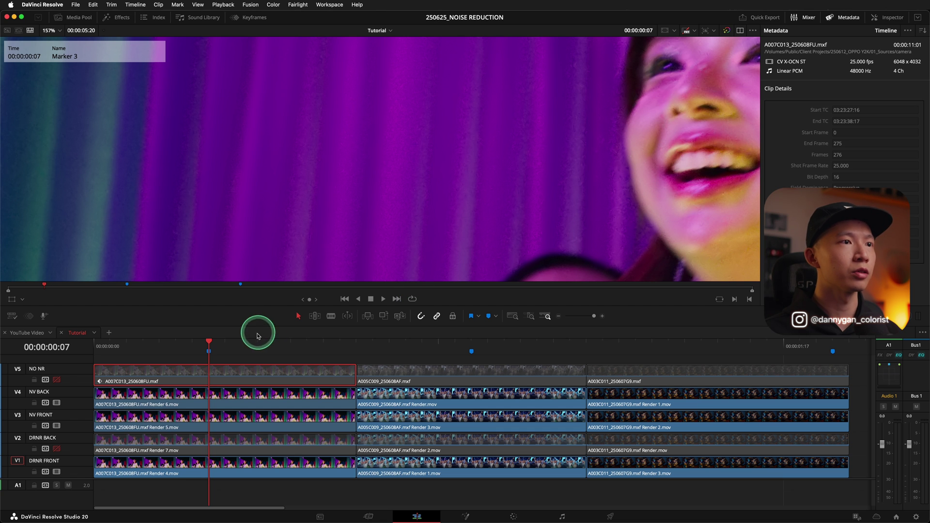
mouse_move(216, 346)
mouse_down()
mouse_move(266, 347)
mouse_move(158, 347)
mouse_move(209, 349)
mouse_up()
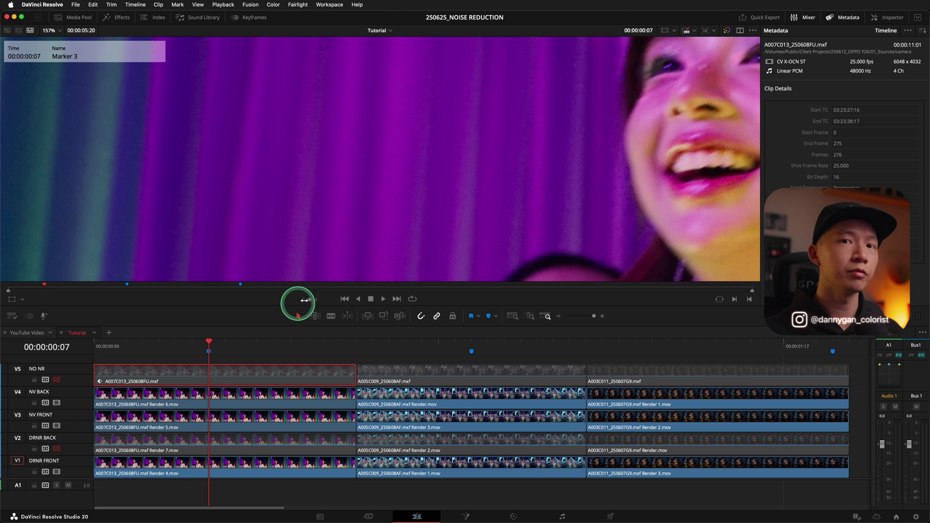
scroll(461, 182, down, 1)
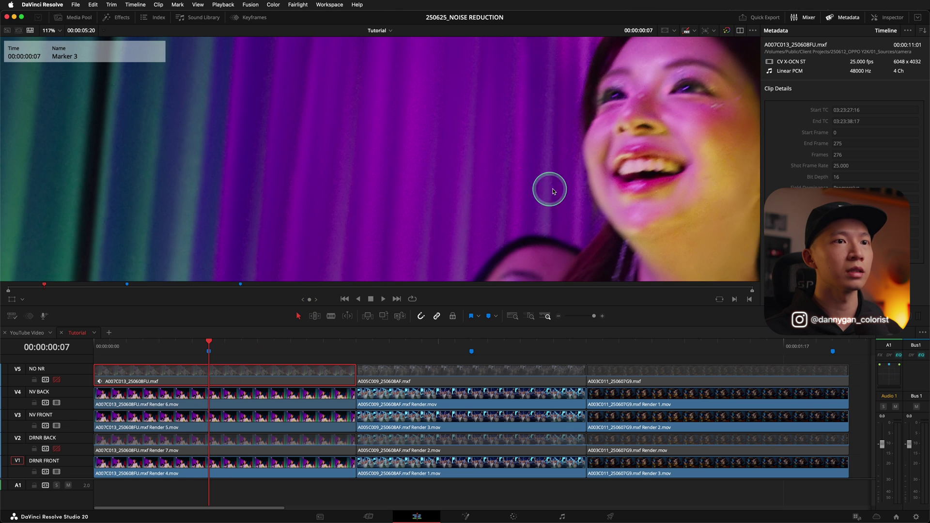
scroll(531, 172, down, 2)
scroll(531, 172, up, 2)
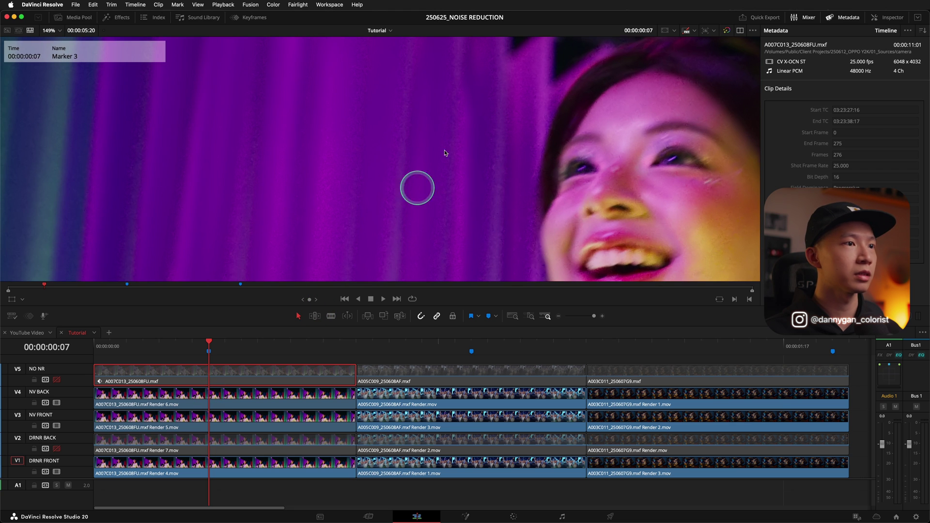
scroll(561, 79, up, 1)
scroll(472, 158, up, 2)
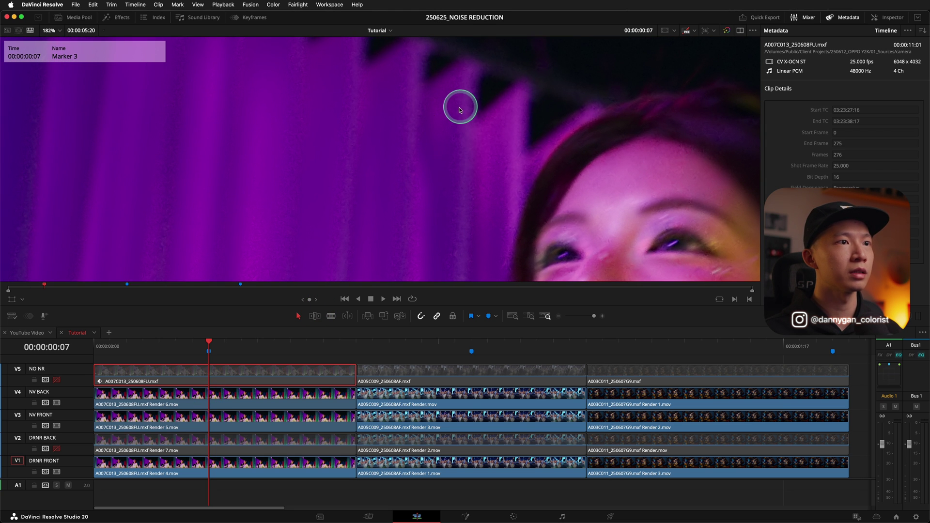
click(57, 403)
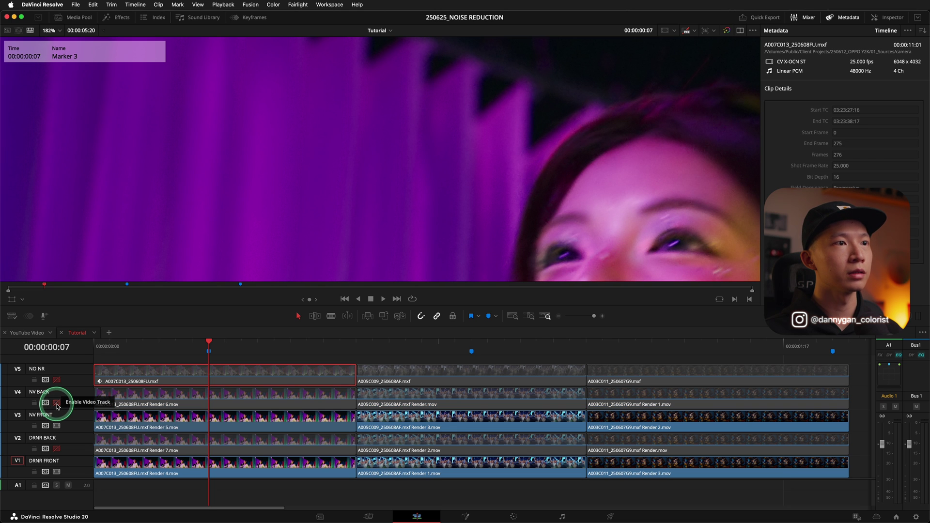
click(57, 404)
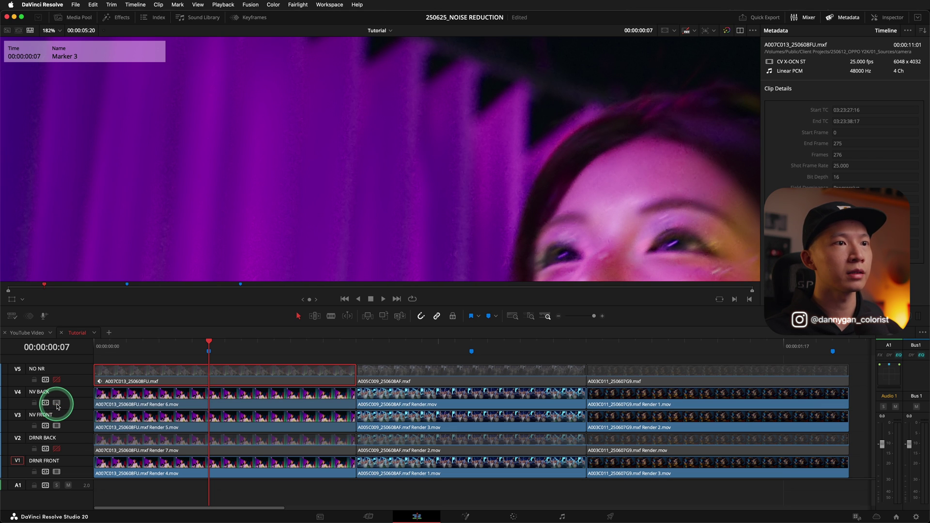
click(57, 403)
drag(206, 344, 236, 353)
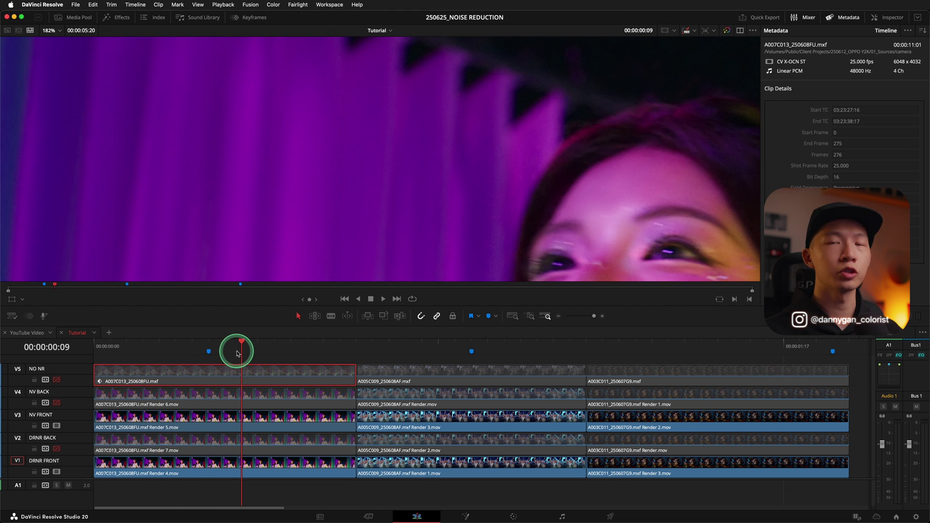
At Marker 1, re-enable the NV BACK, DRNR BACK and NO NR tracks.
click(470, 350)
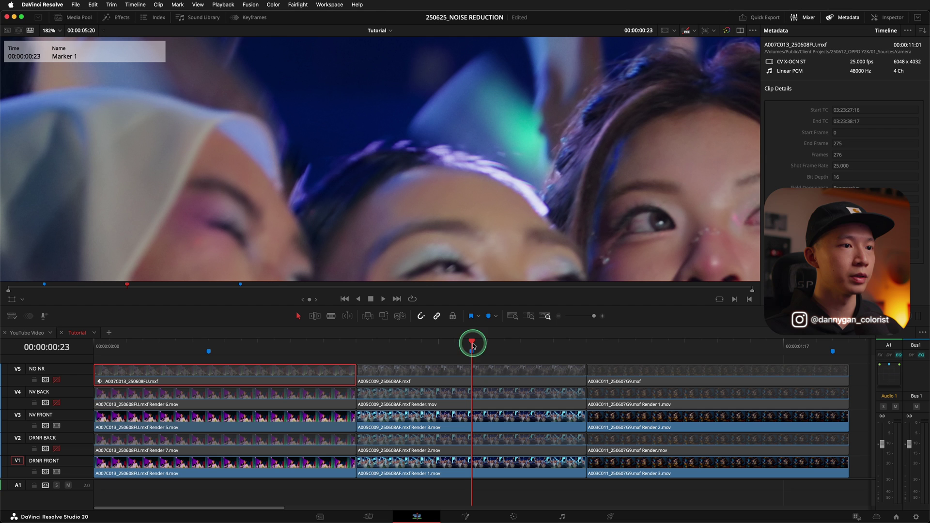
click(56, 403)
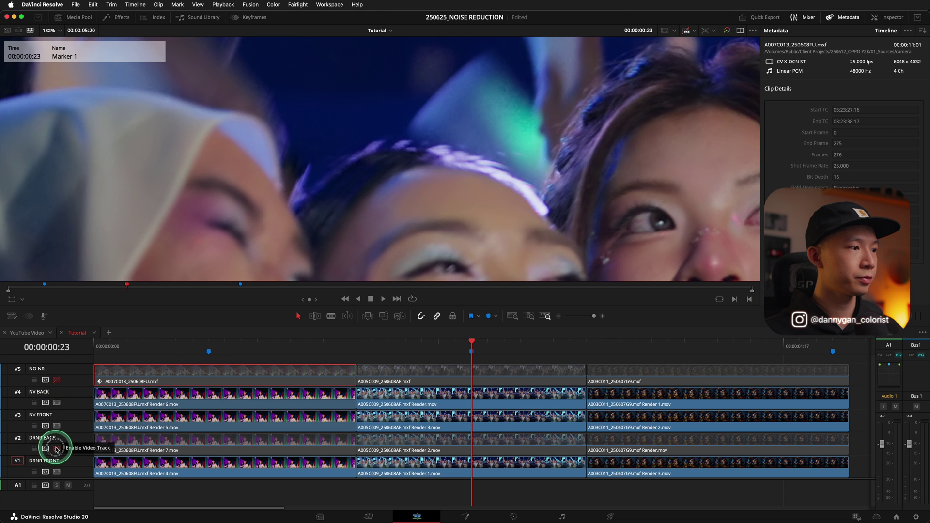
click(57, 449)
click(56, 380)
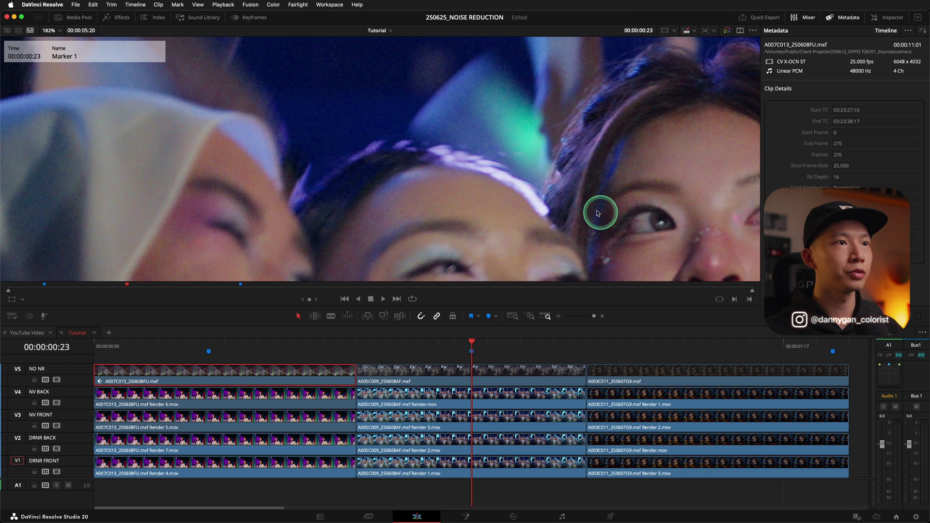
scroll(401, 143, down, 1)
scroll(519, 140, down, 1)
scroll(478, 227, up, 1)
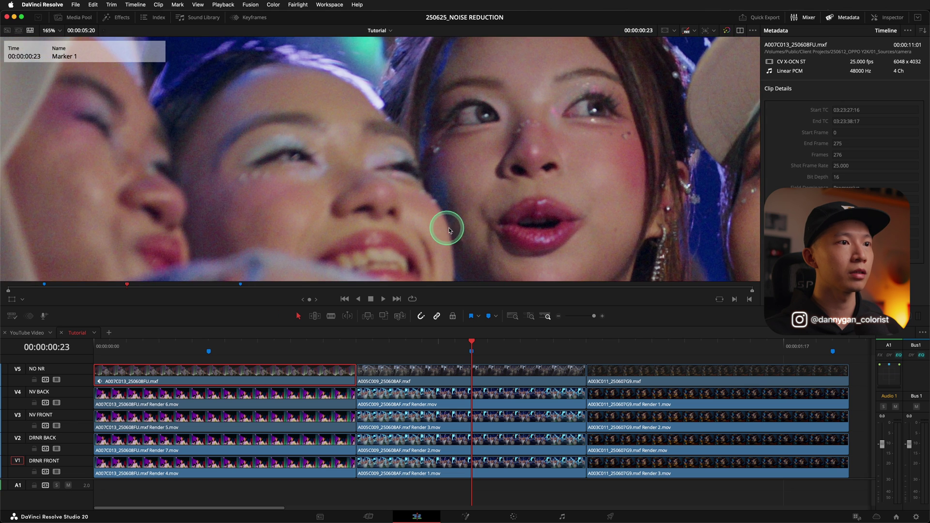
scroll(478, 216, up, 1)
scroll(469, 187, up, 1)
scroll(460, 181, up, 1)
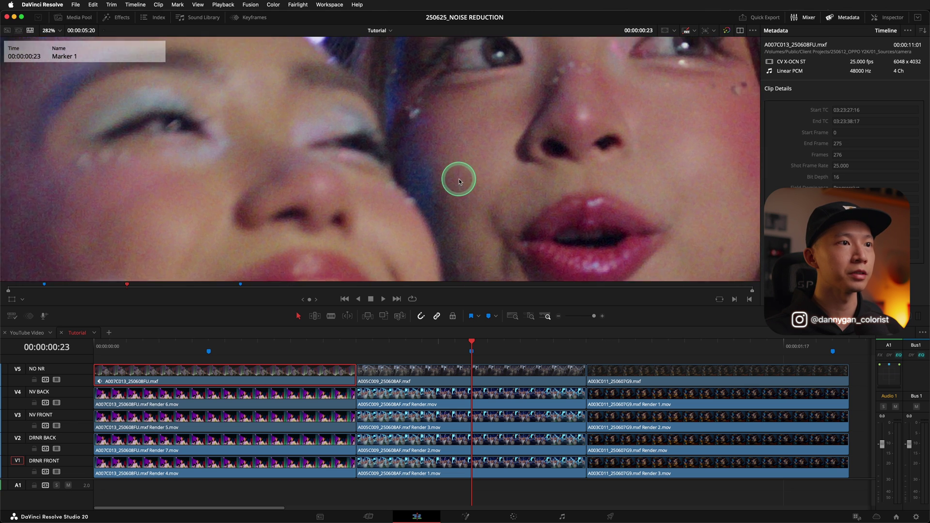
scroll(437, 162, up, 1)
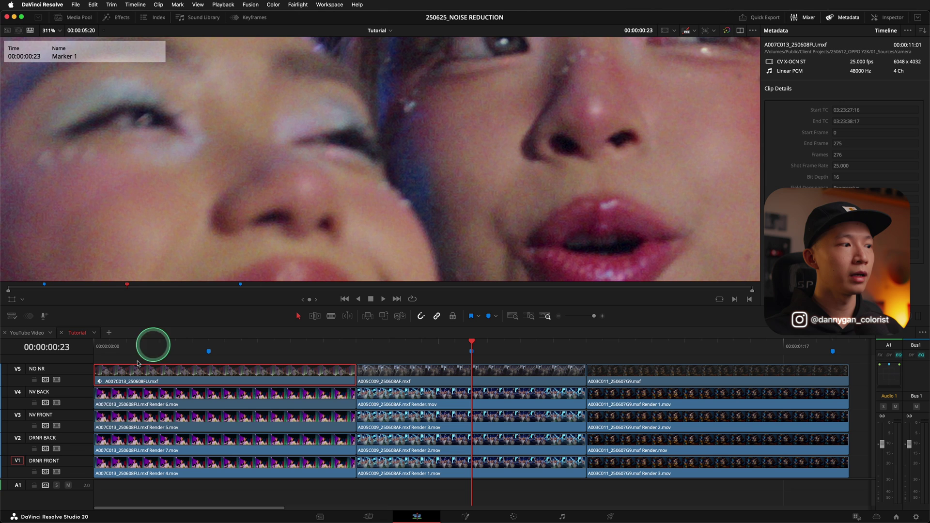
Disable NV BACK, NV FRONT and NO NR, then flick DRNR BACK to compare, leaving it on.
click(57, 402)
click(57, 425)
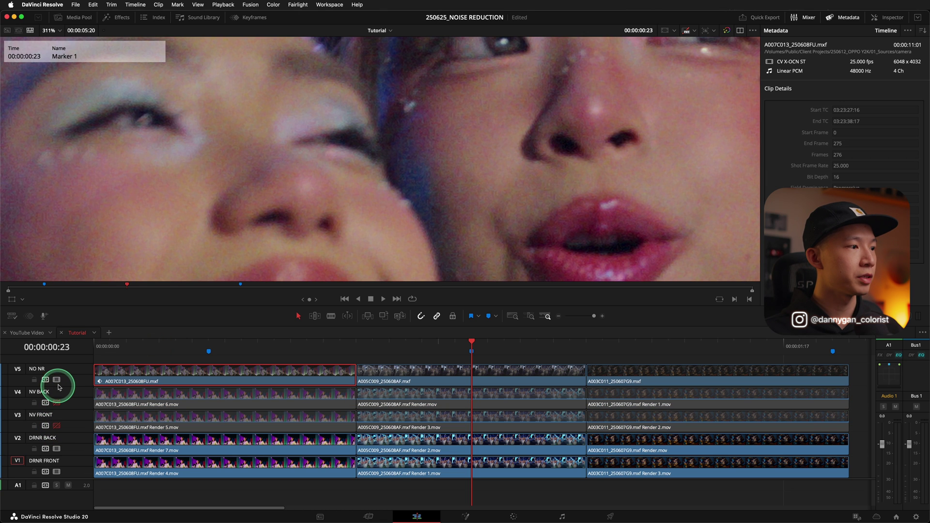
click(56, 380)
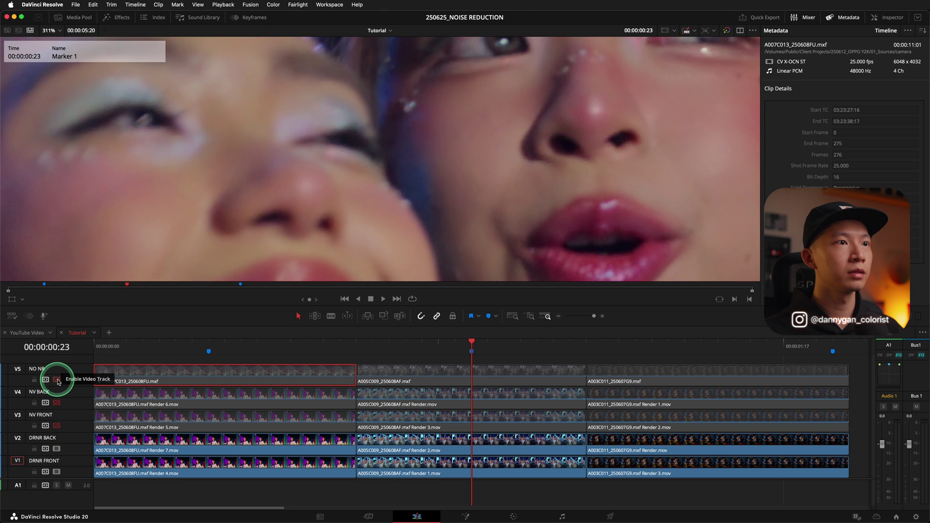
scroll(343, 172, down, 3)
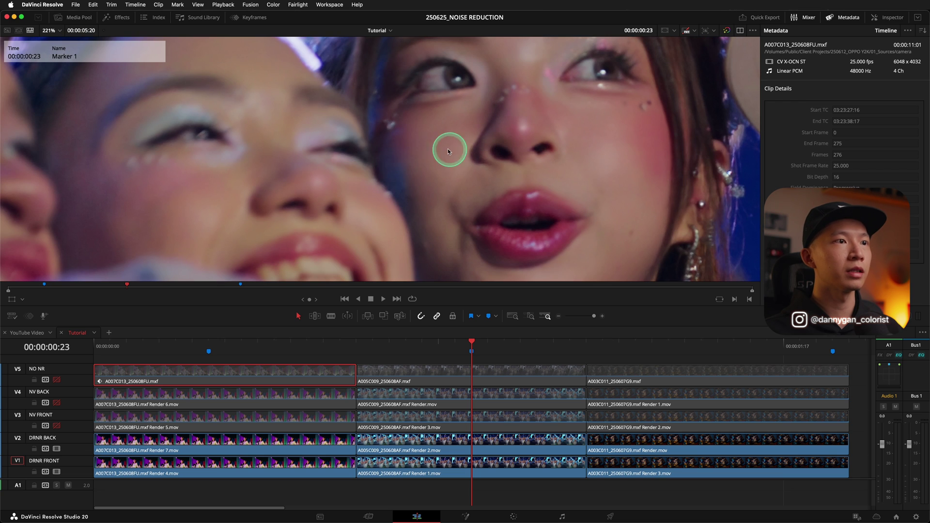
click(60, 452)
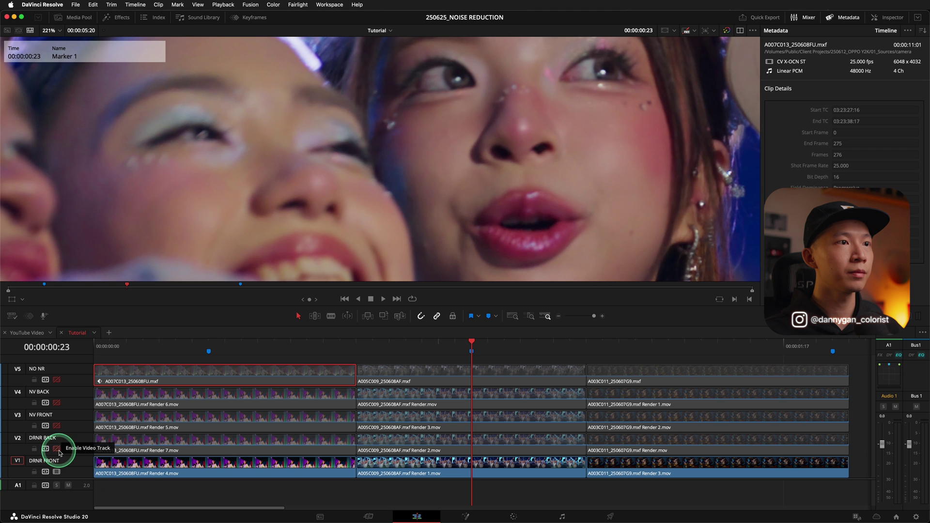
click(59, 452)
click(59, 450)
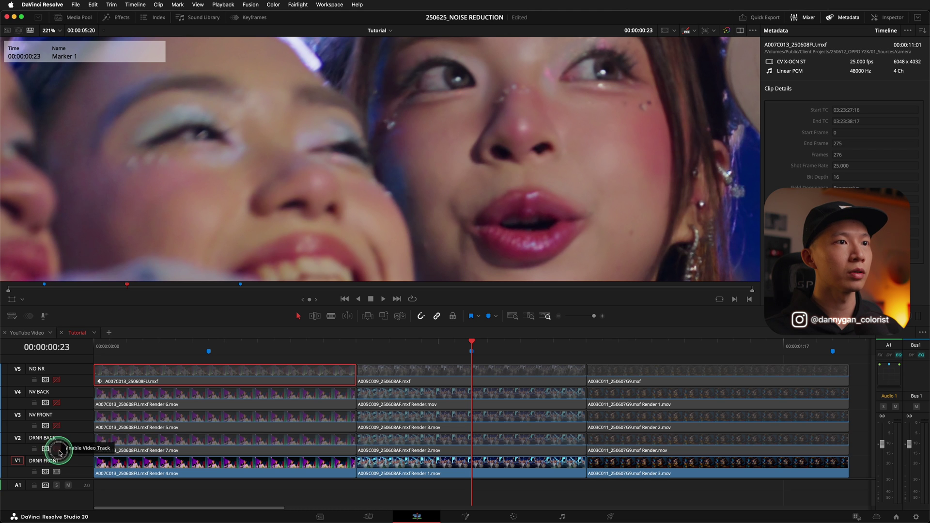
click(59, 451)
click(59, 451)
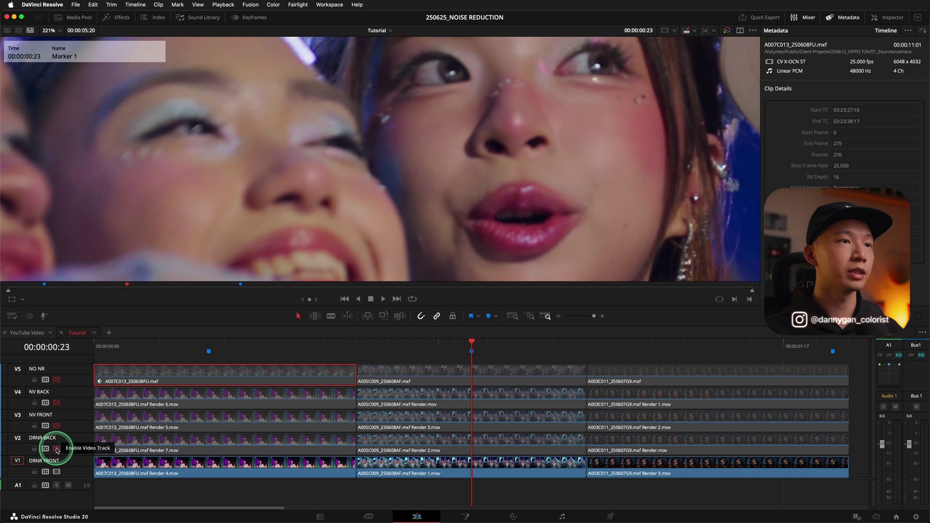
click(58, 450)
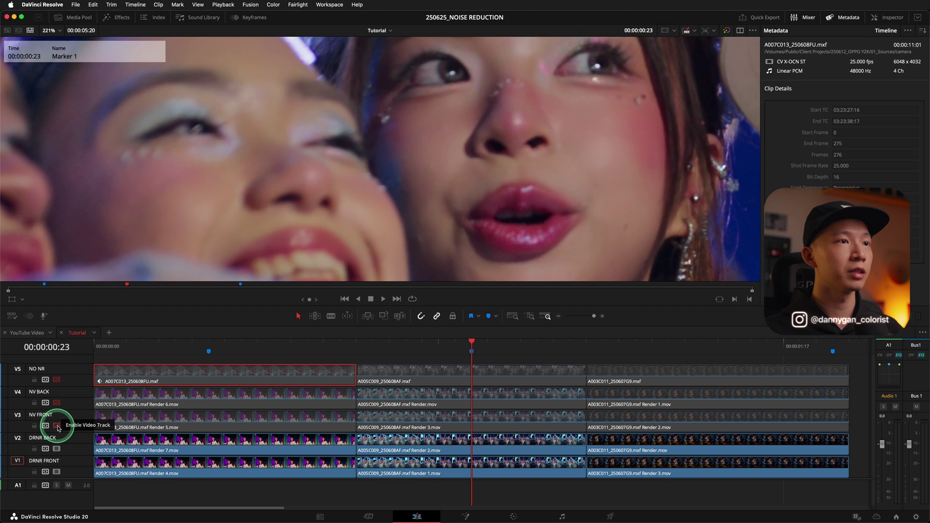
Compare by toggling NV FRONT, left on, and NV BACK, left off.
click(57, 427)
click(58, 427)
click(57, 426)
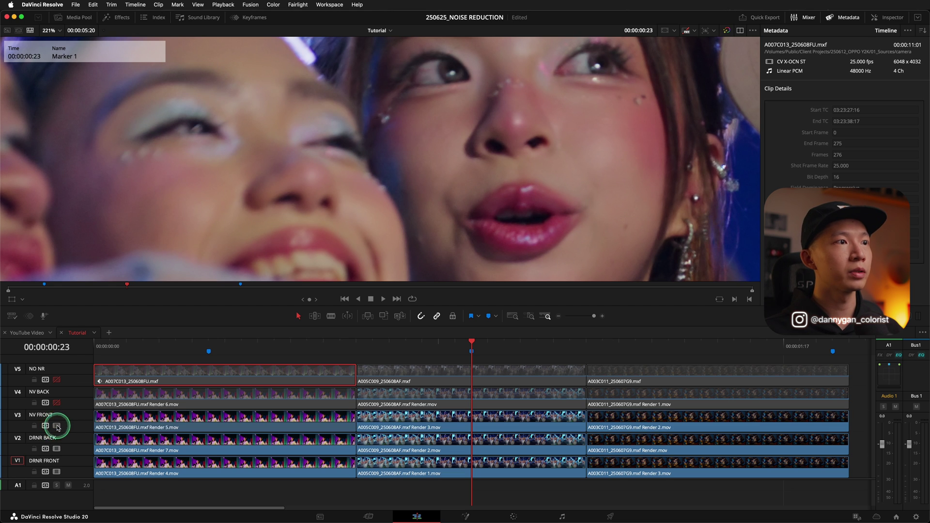
click(57, 427)
click(57, 426)
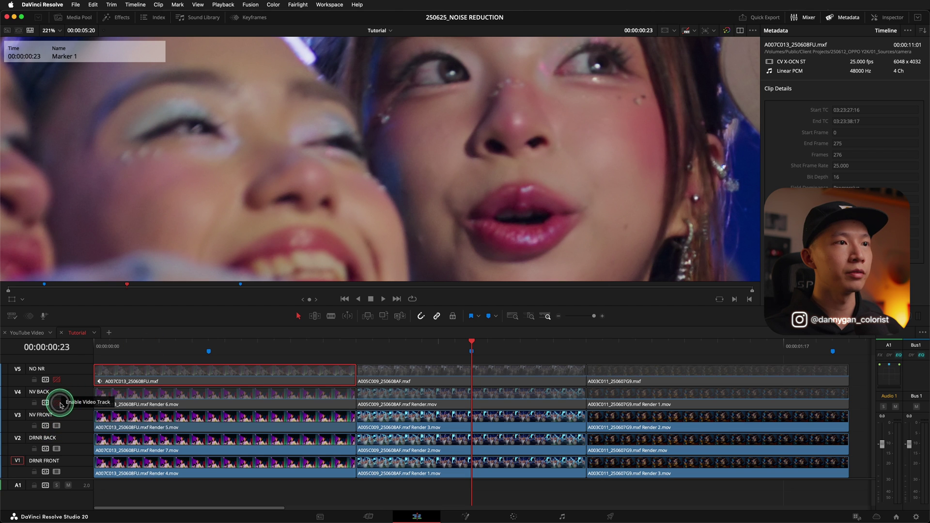
click(57, 403)
click(57, 403)
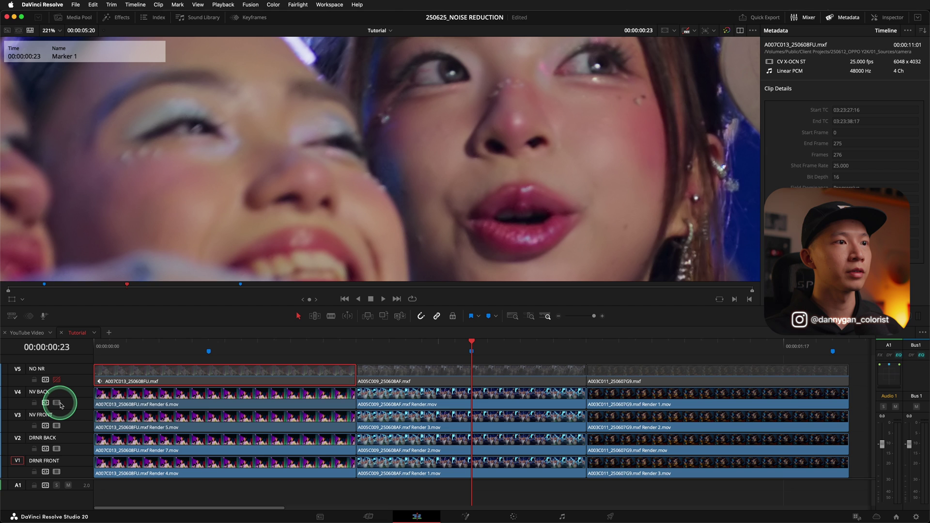
click(57, 403)
click(57, 403)
click(57, 403)
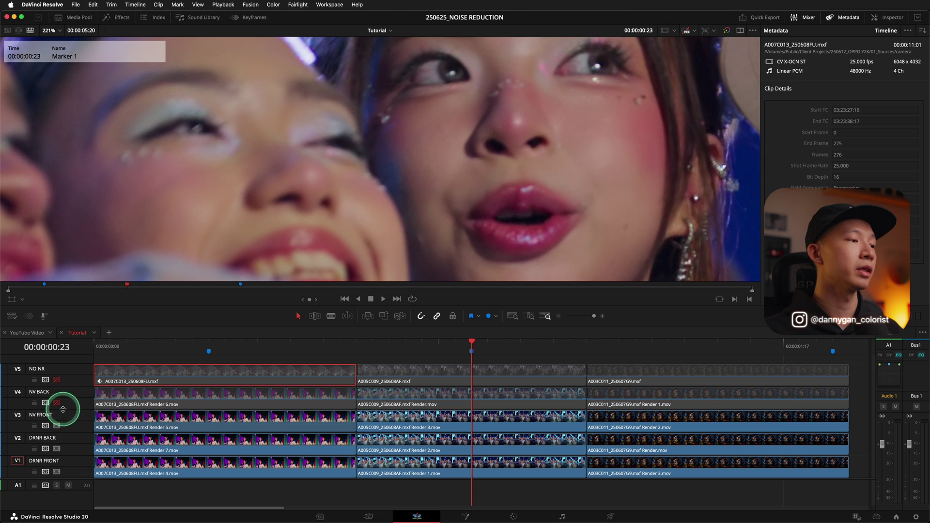
Disable DRNR BACK and flick NV FRONT to compare, leaving it enabled.
click(57, 449)
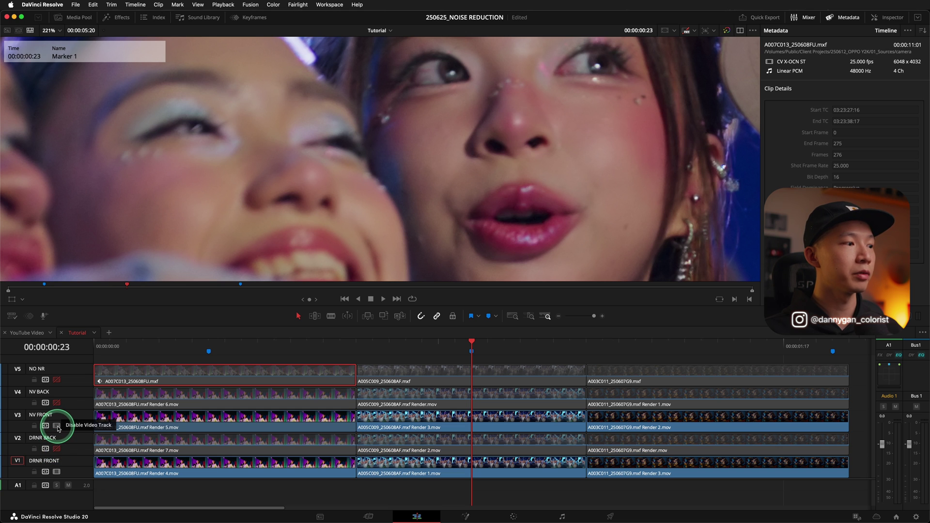
click(56, 426)
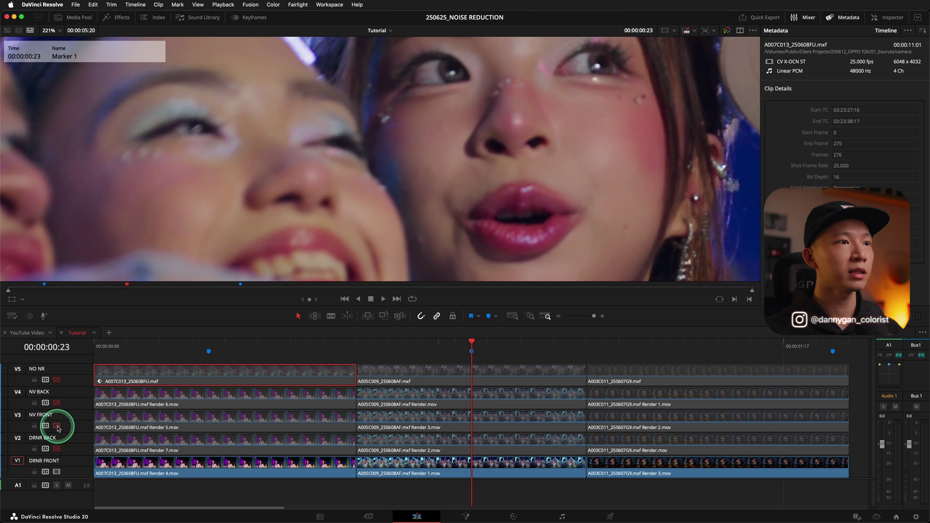
click(57, 426)
click(57, 426)
click(57, 426)
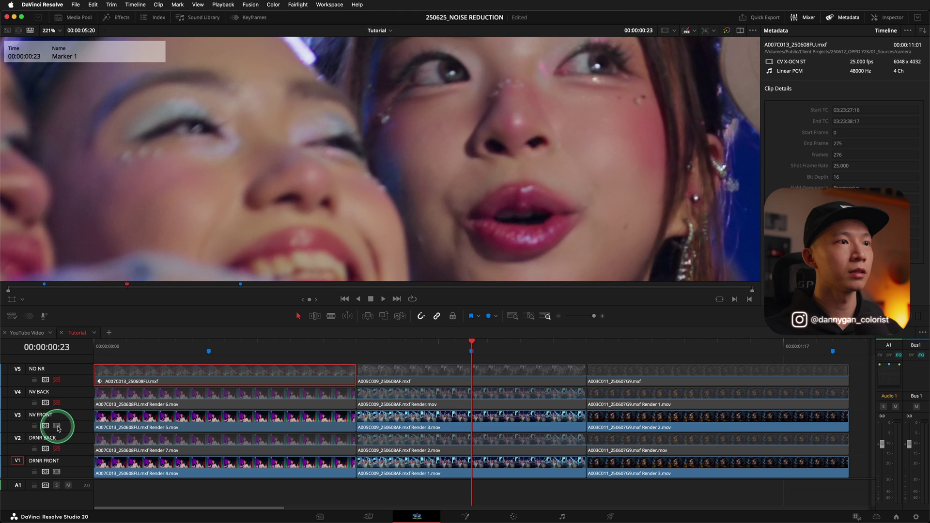
click(57, 426)
click(56, 426)
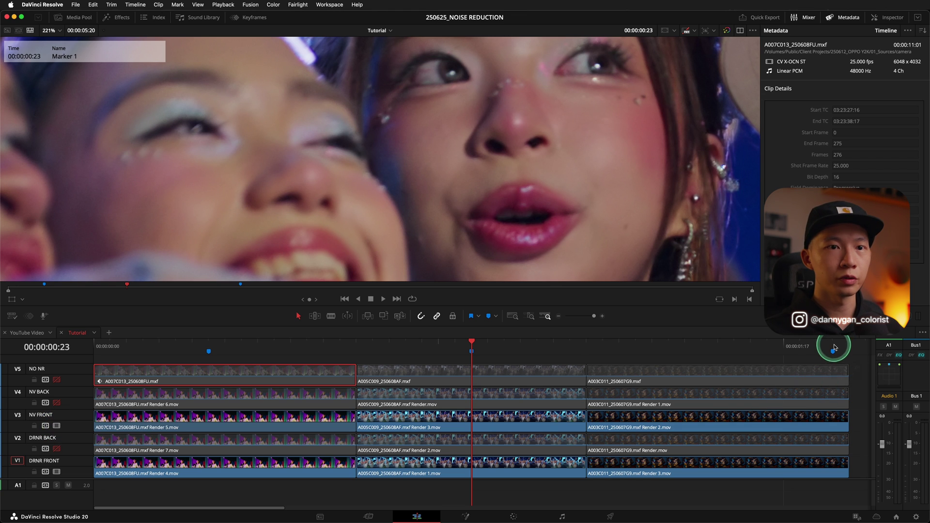
At Marker 2, re-enable the NV BACK, DRNR BACK and NO NR tracks.
click(832, 344)
click(57, 403)
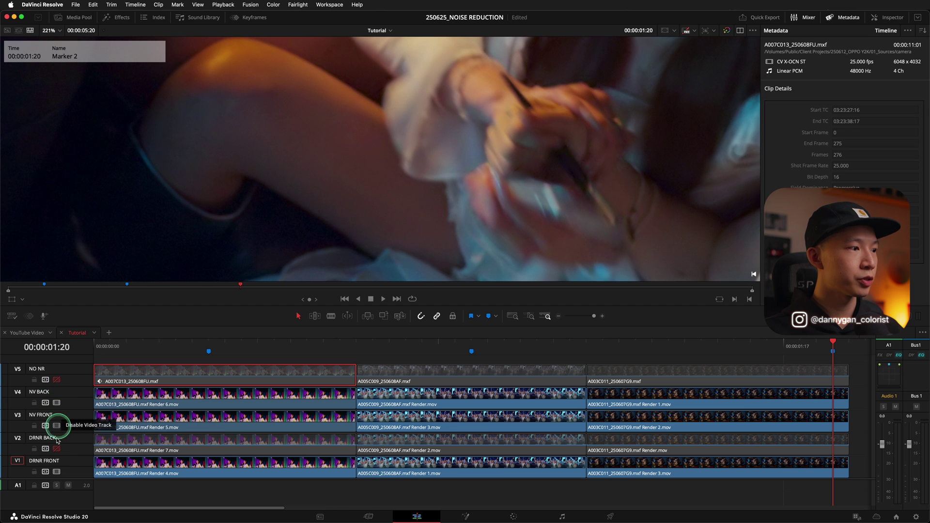
click(57, 449)
click(59, 381)
scroll(252, 169, down, 6)
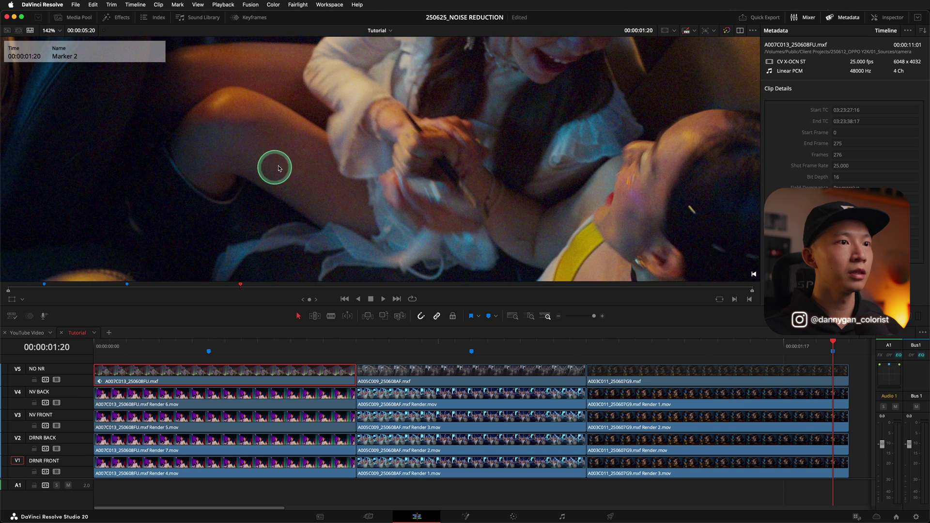
scroll(436, 139, down, 1)
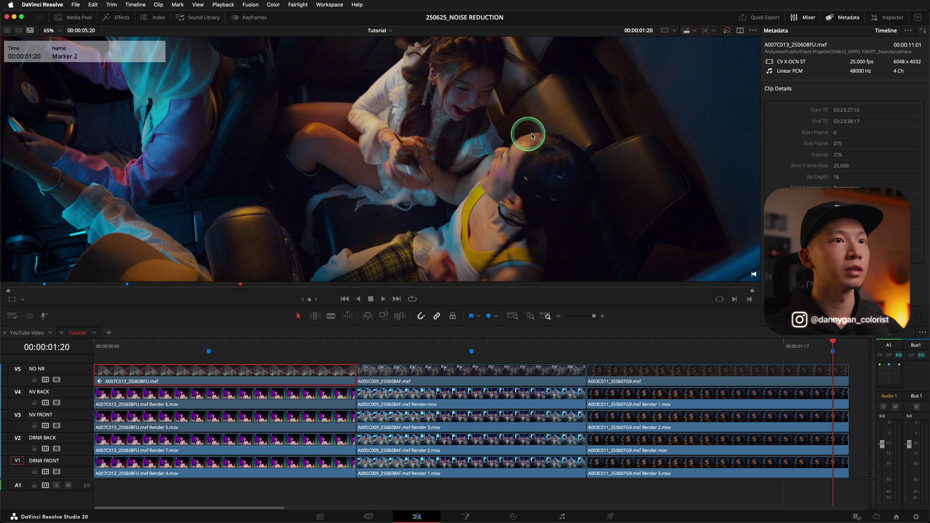
scroll(530, 139, left, 3)
scroll(321, 146, left, 3)
scroll(321, 146, up, 6)
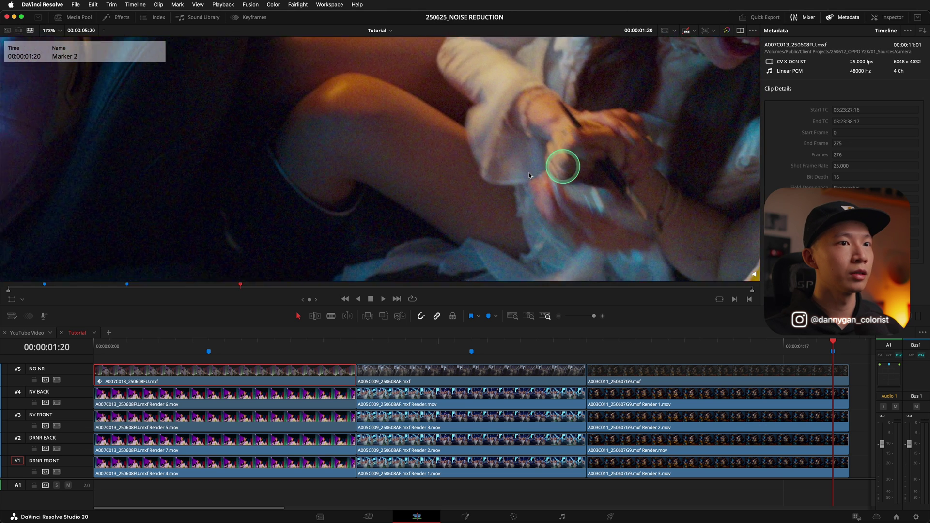
scroll(560, 181, up, 1)
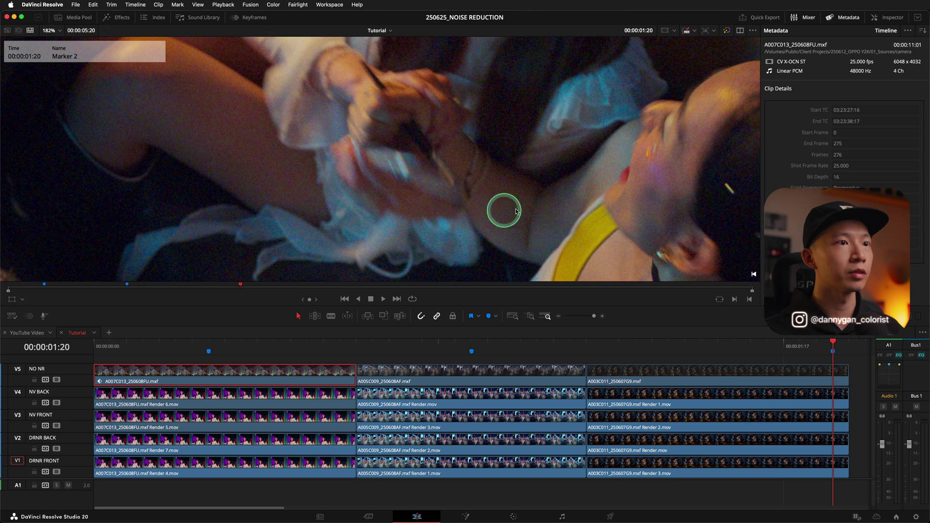
scroll(289, 149, up, 5)
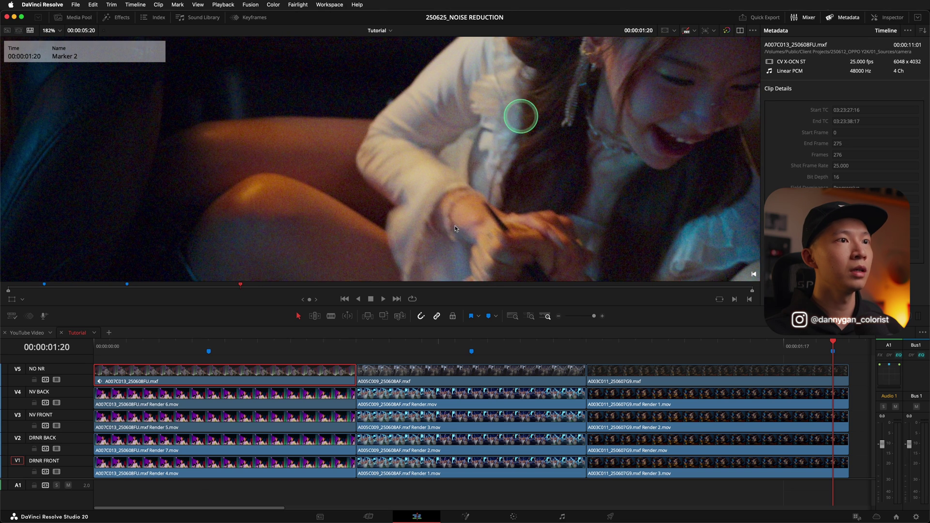
scroll(518, 129, down, 8)
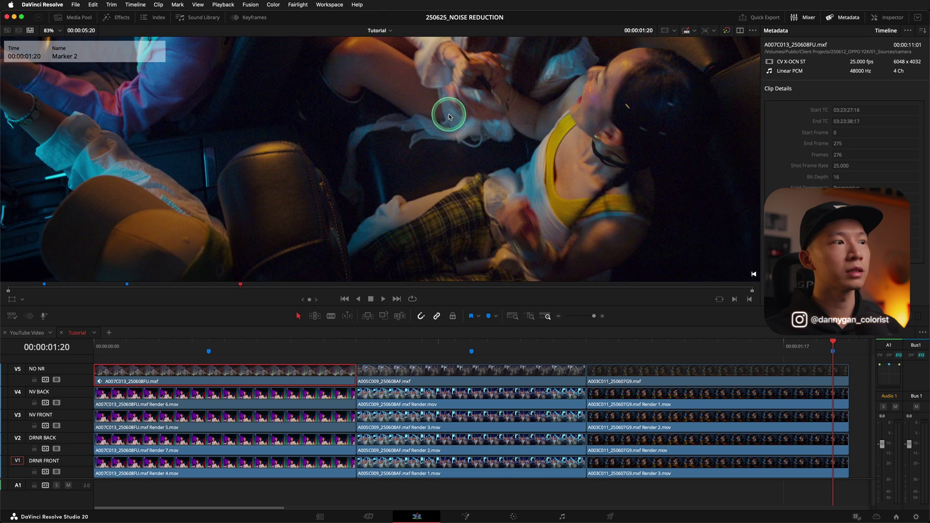
scroll(422, 95, up, 7)
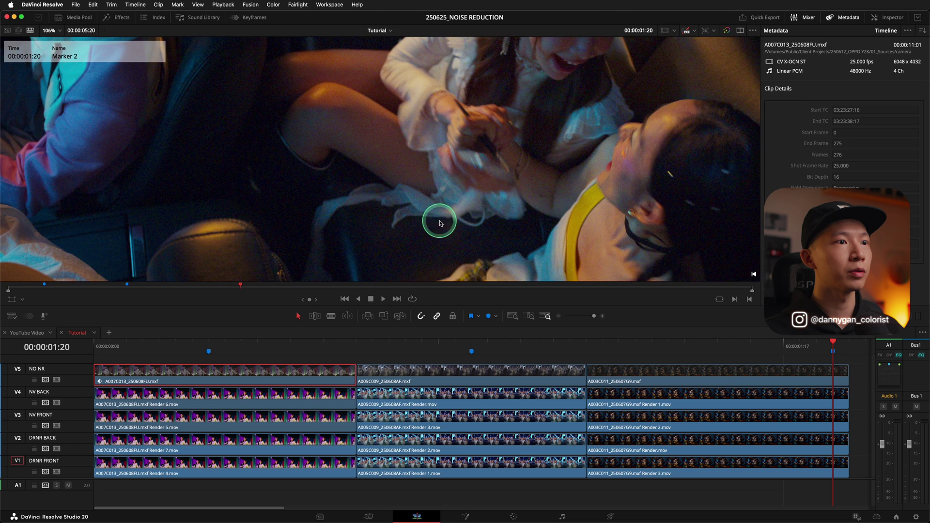
scroll(416, 147, up, 5)
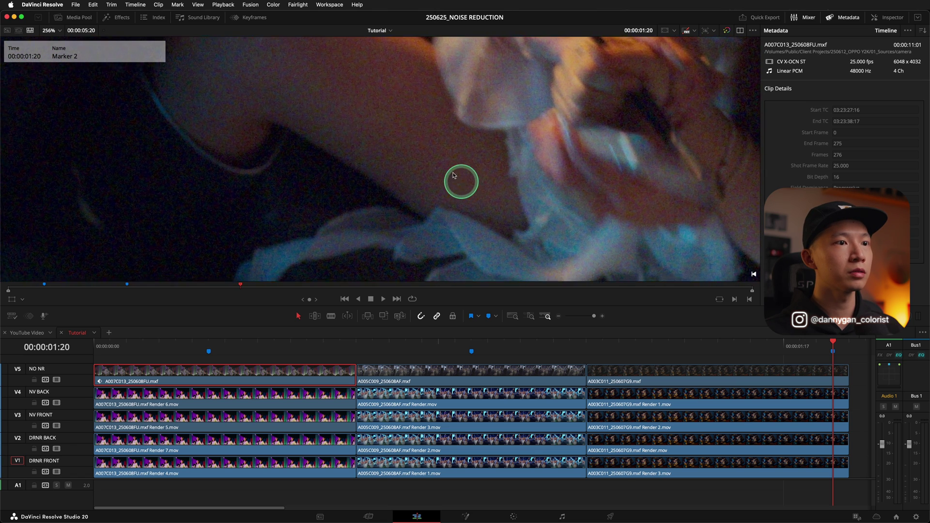
scroll(451, 184, down, 2)
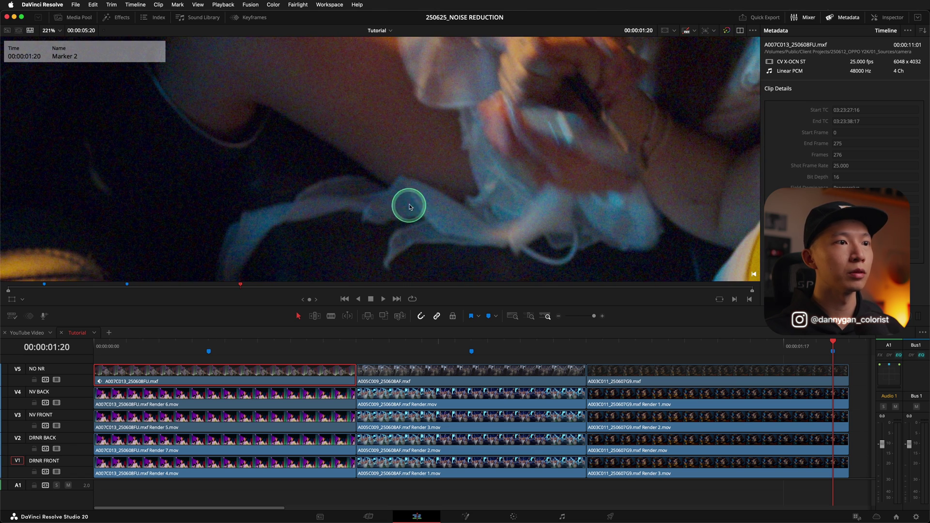
Disable NV BACK, NV FRONT and NO NR, then flick DRNR BACK against DRNR FRONT, leaving it on.
click(57, 403)
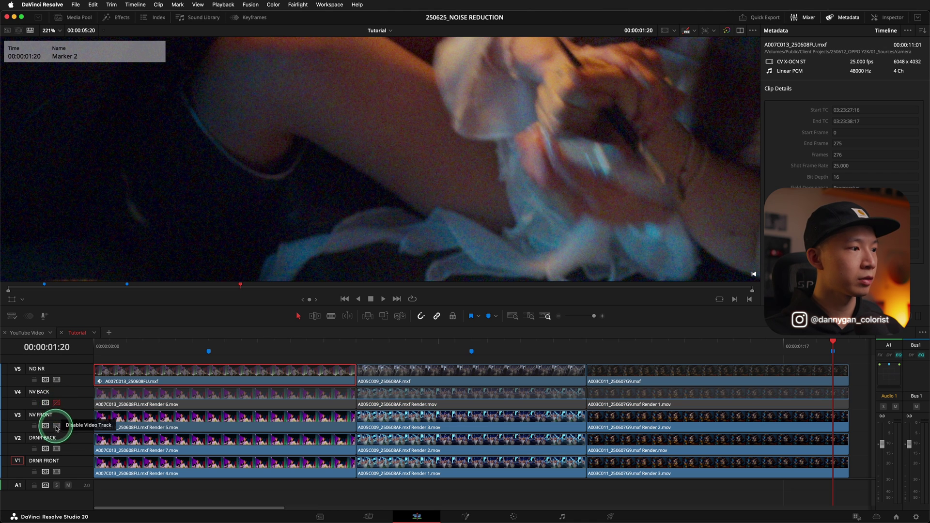
click(57, 426)
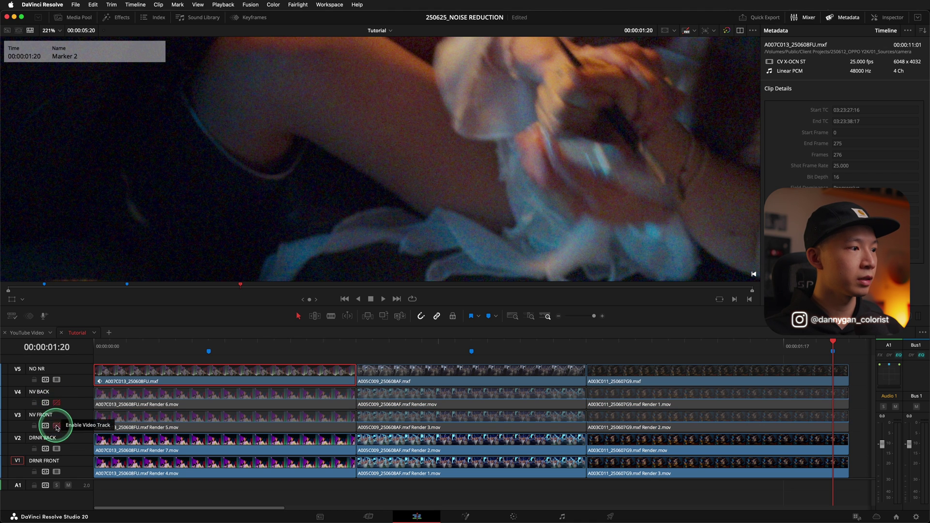
click(56, 381)
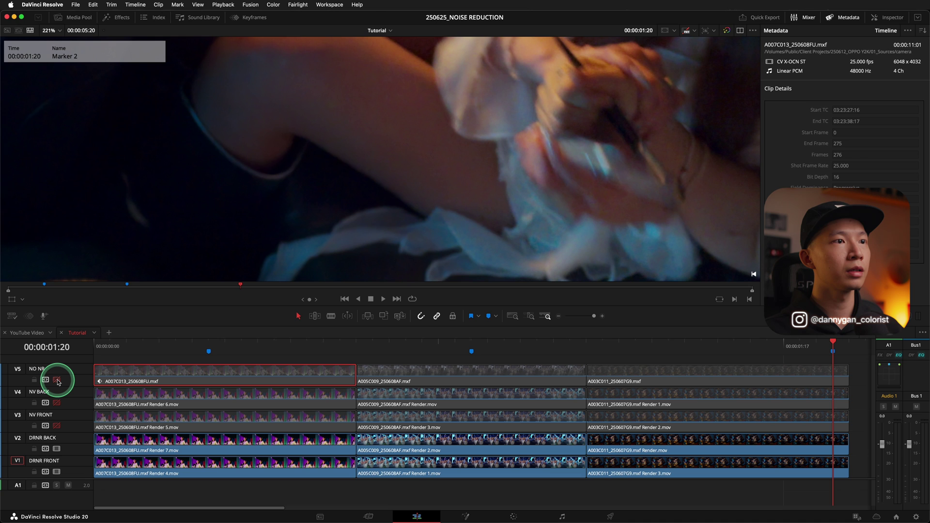
click(57, 449)
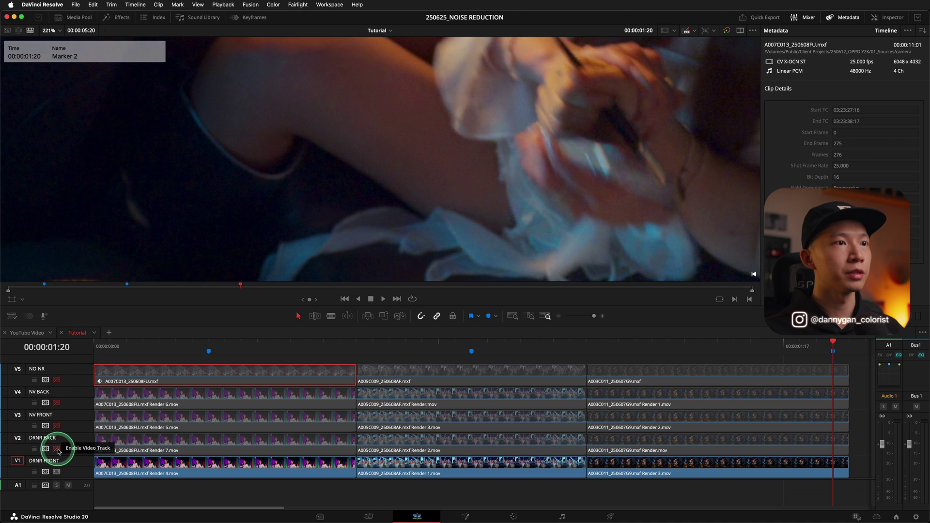
click(57, 449)
click(57, 449)
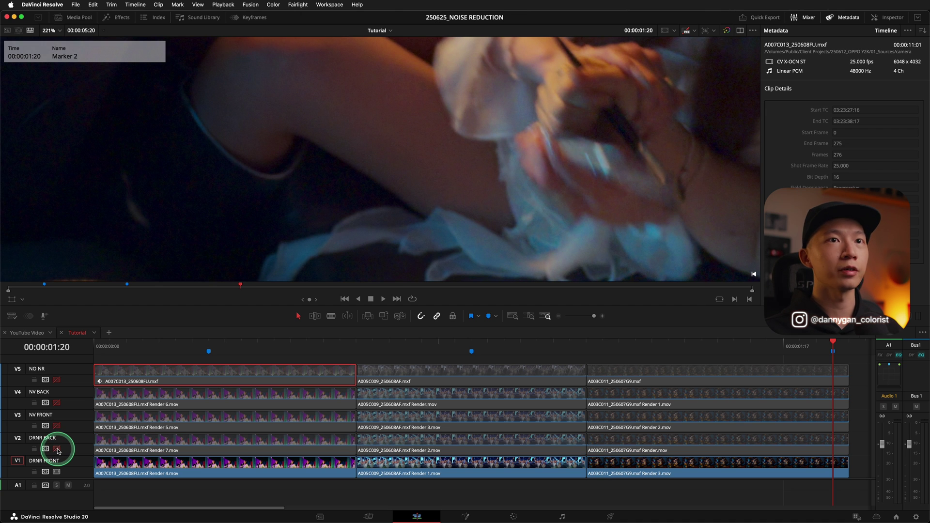
click(57, 449)
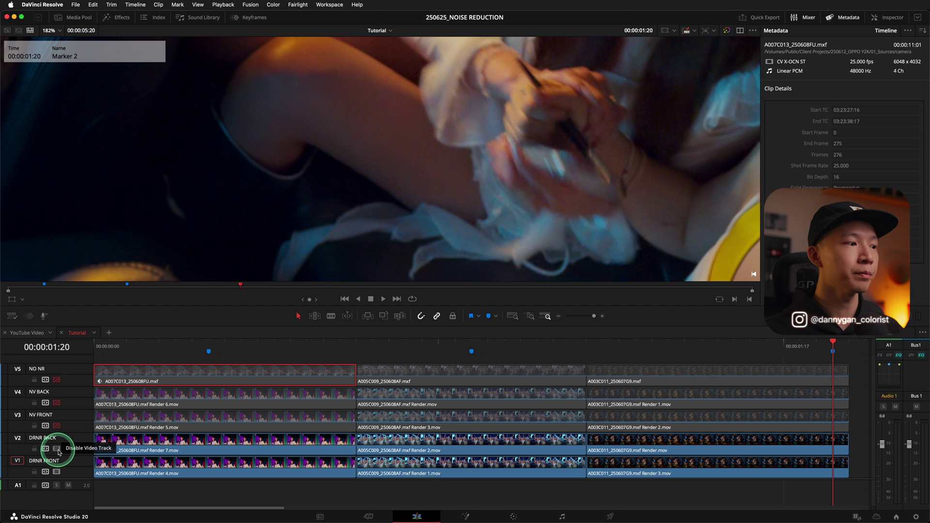
click(57, 449)
click(57, 450)
click(57, 450)
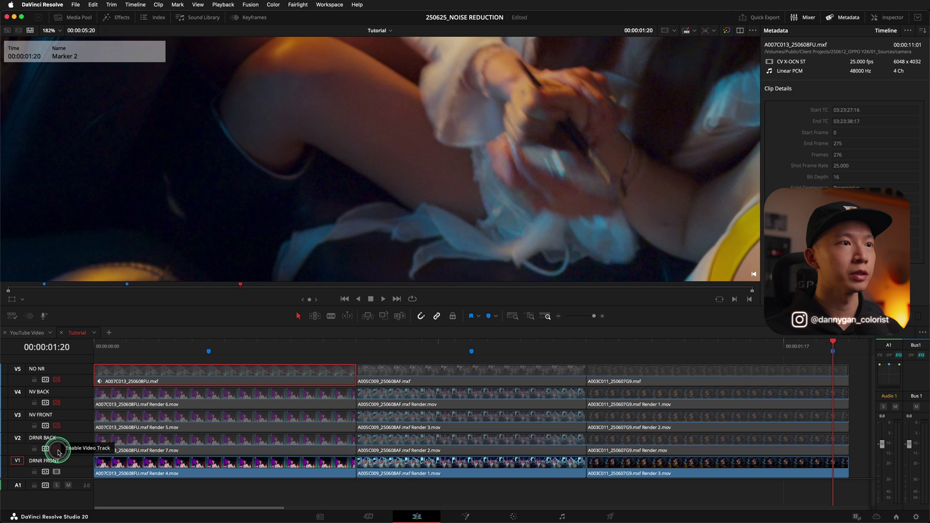
click(58, 450)
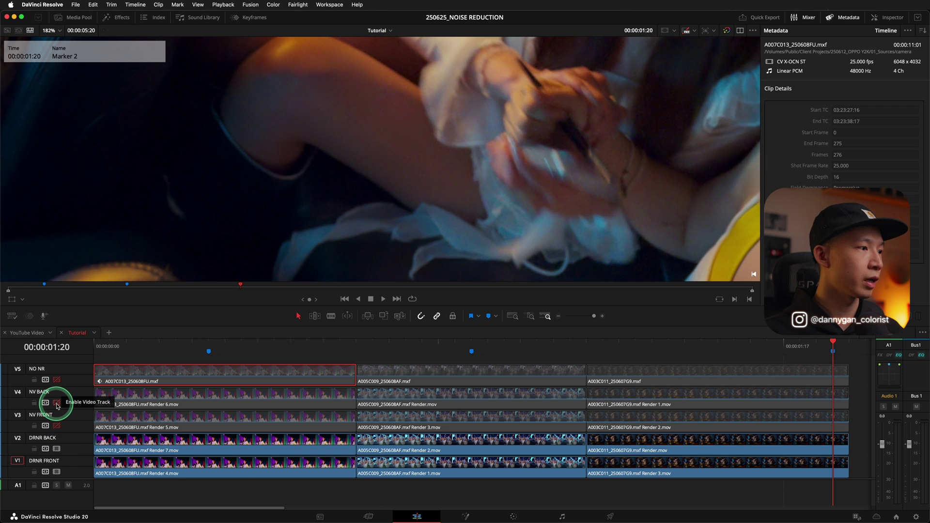
Compare the NV BACK and then NV FRONT renders against DRNR BACK, leaving both disabled.
click(56, 402)
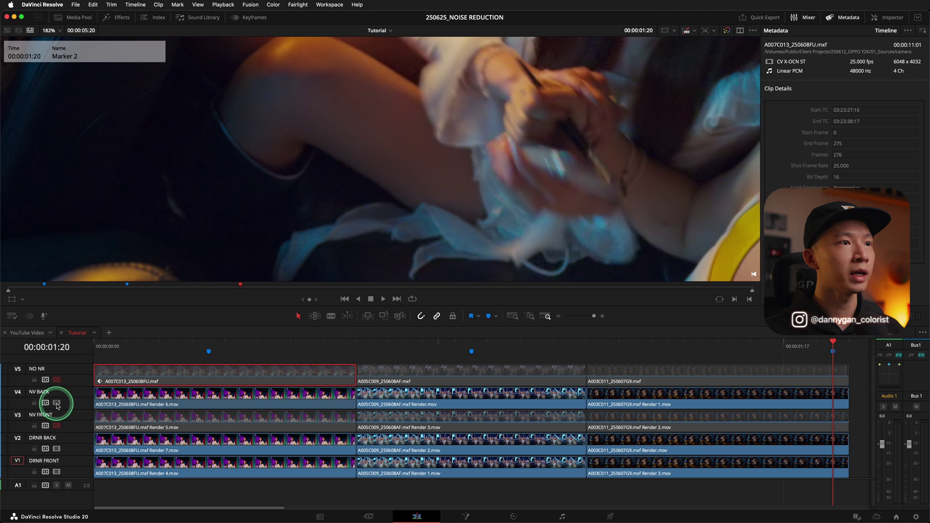
click(57, 403)
click(57, 403)
click(57, 403)
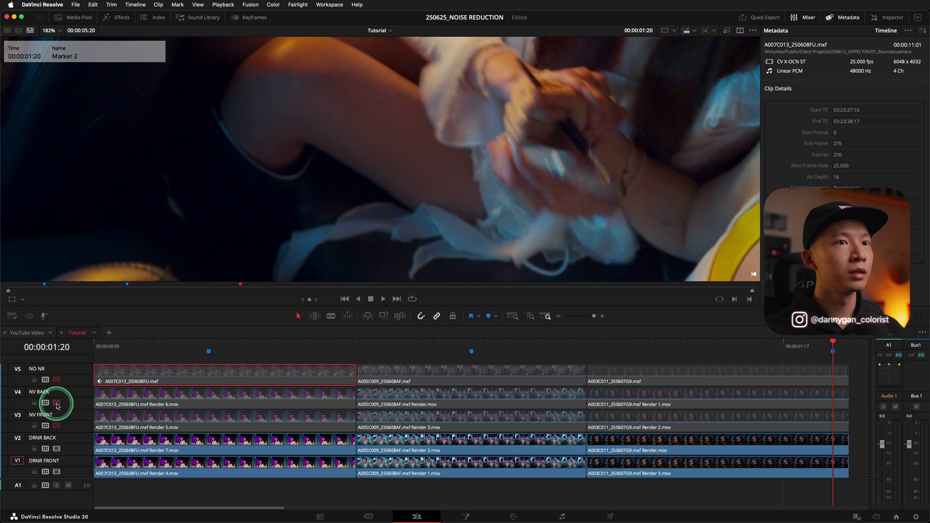
click(57, 403)
click(57, 403)
click(56, 403)
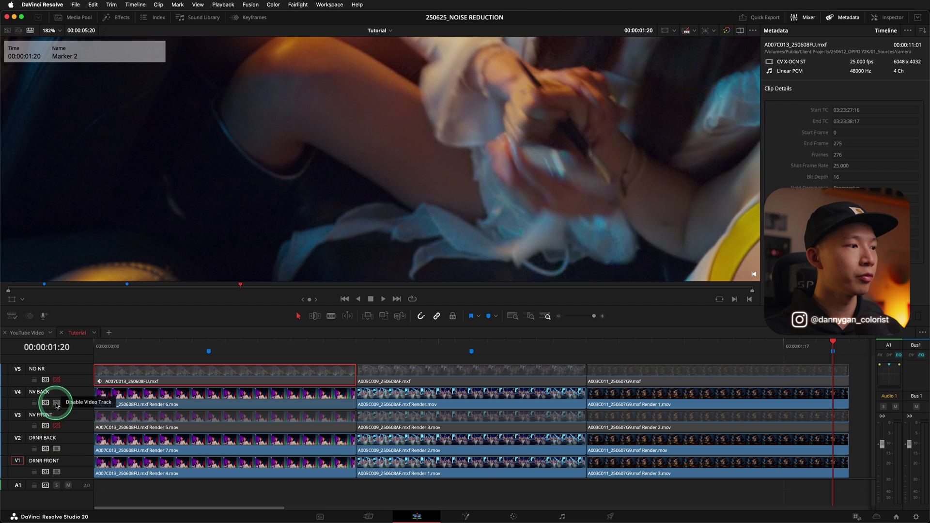
click(57, 403)
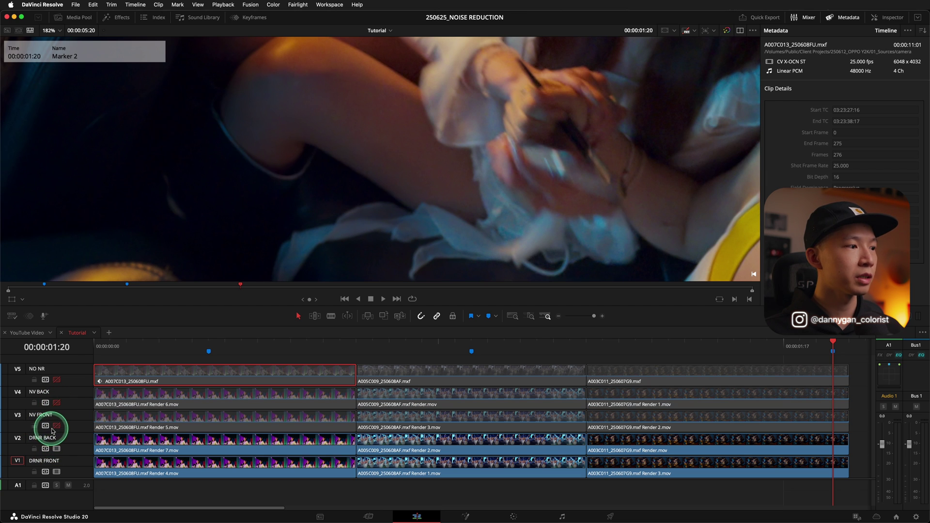
click(57, 426)
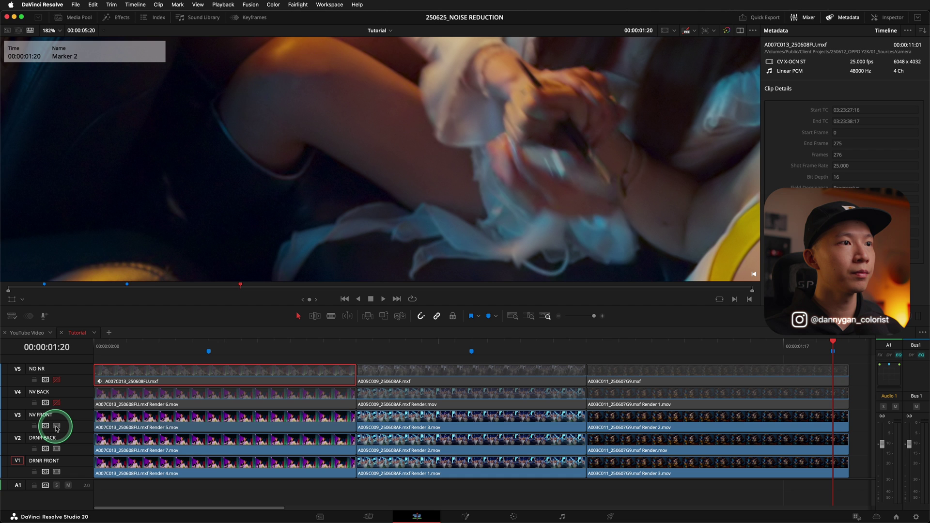
click(56, 427)
click(57, 427)
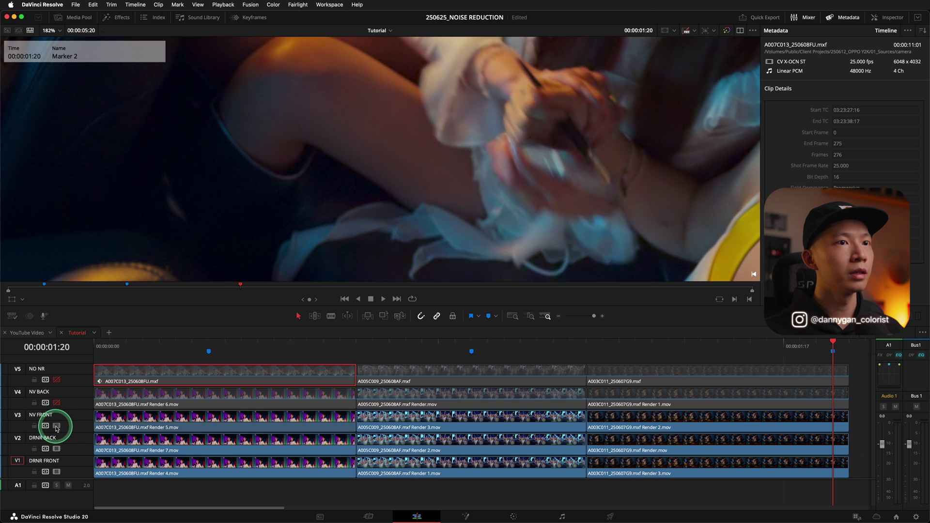
click(57, 426)
Toggle the V3 NV FRONT track on and off repeatedly to compare it against DRNR BACK.
scroll(578, 183, up, 5)
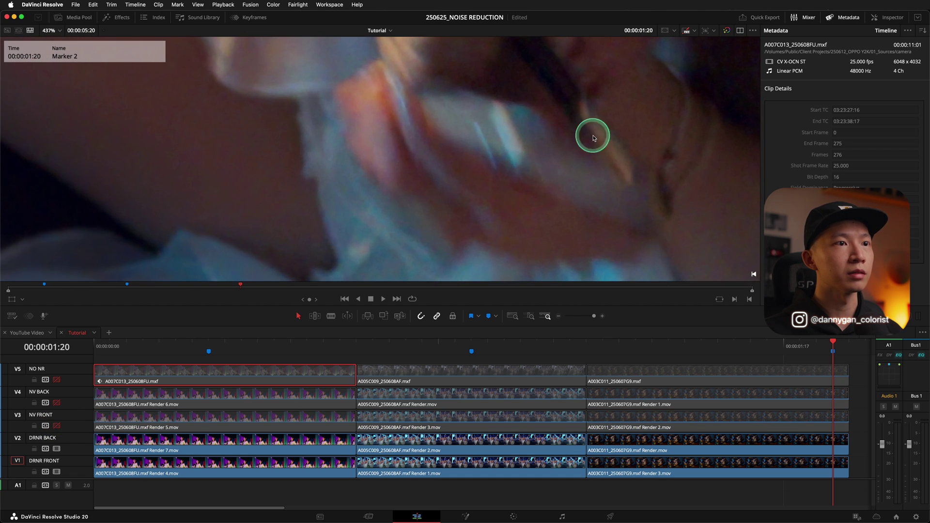
scroll(625, 171, down, 2)
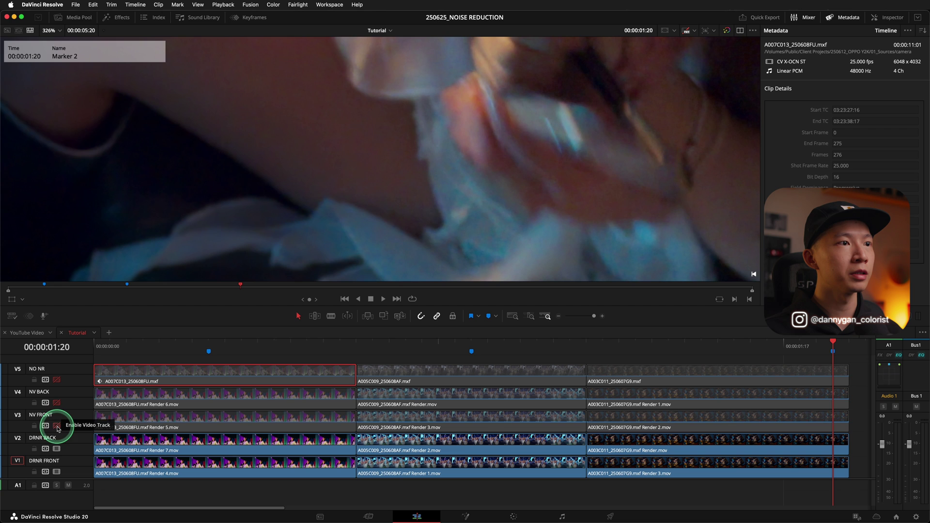
click(57, 426)
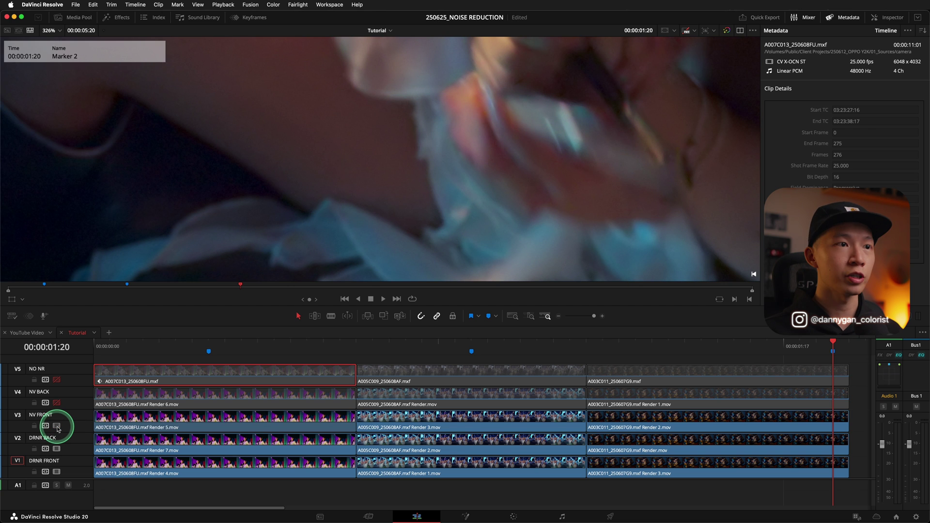
click(57, 427)
click(56, 426)
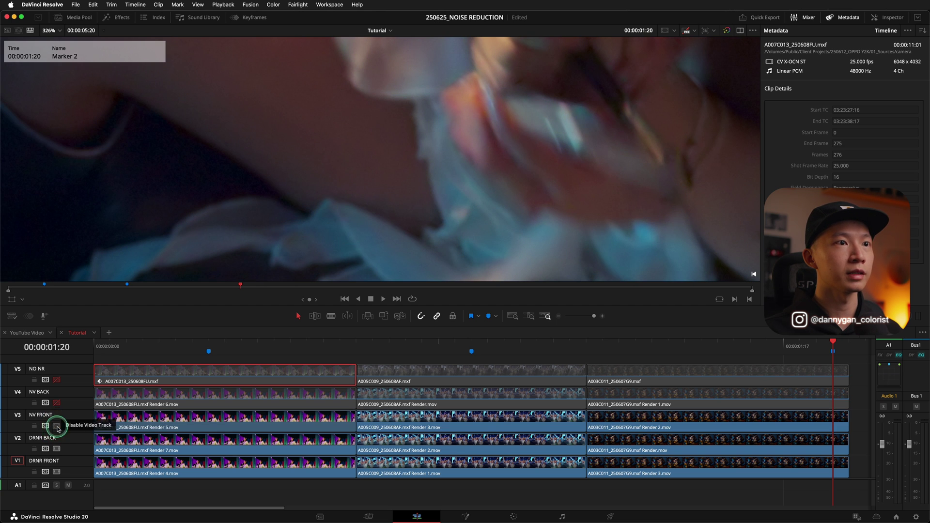
click(57, 427)
scroll(533, 146, up, 3)
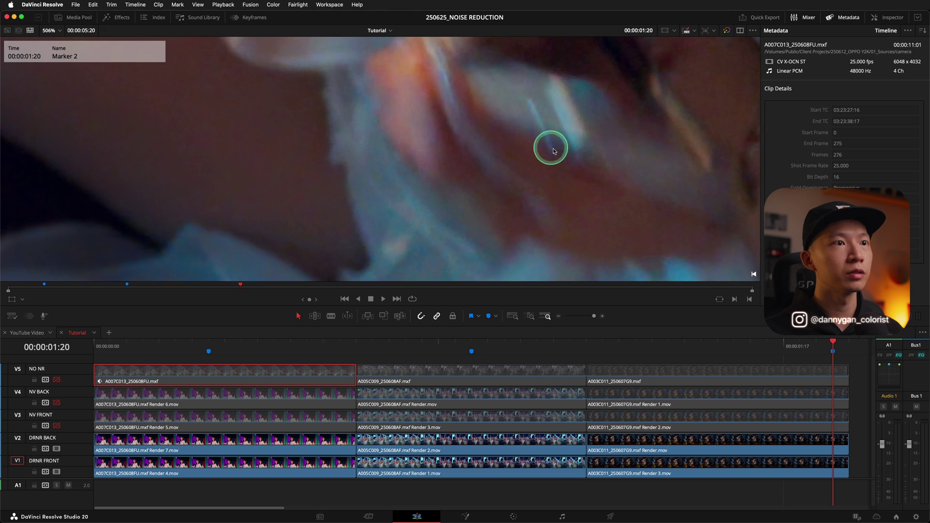
scroll(581, 140, down, 3)
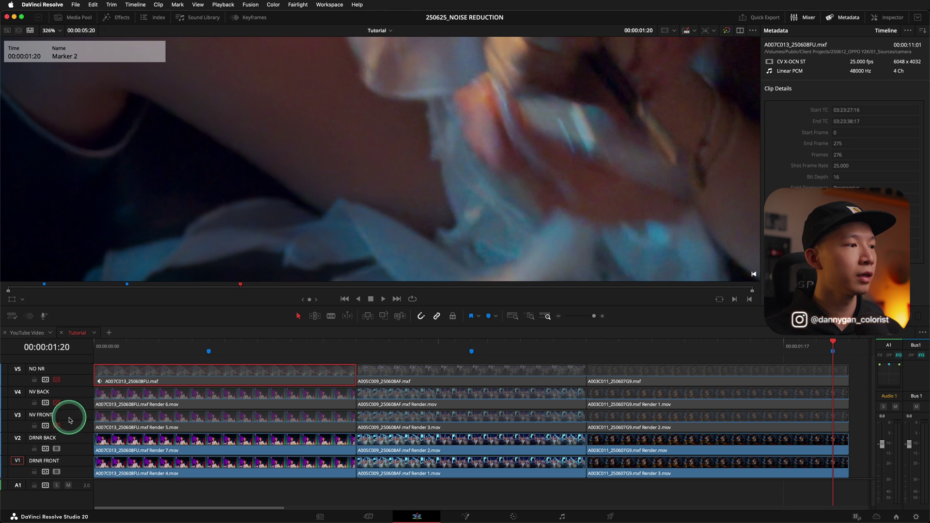
click(57, 426)
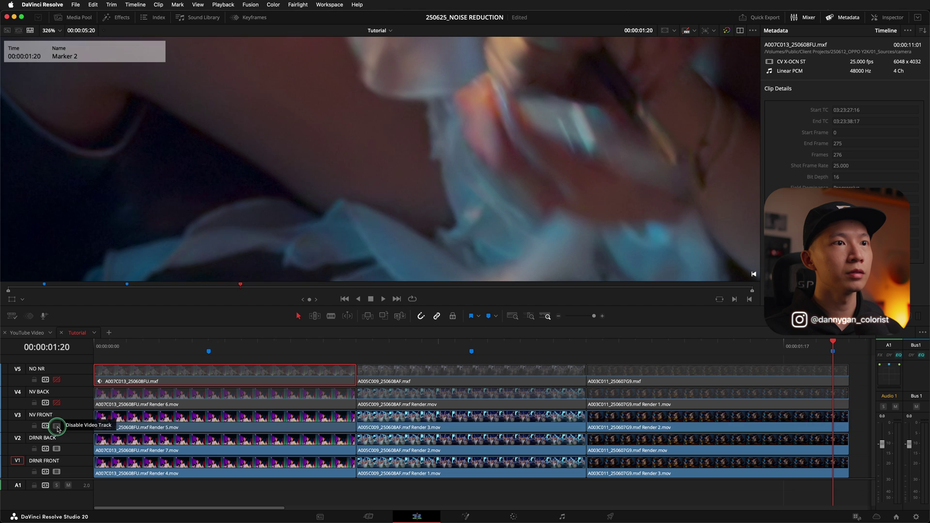
click(57, 427)
click(57, 427)
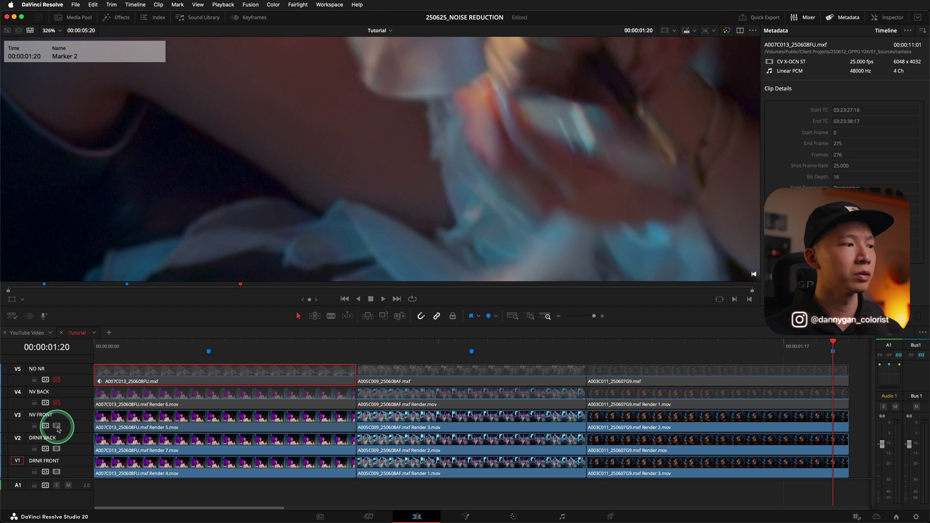
click(56, 427)
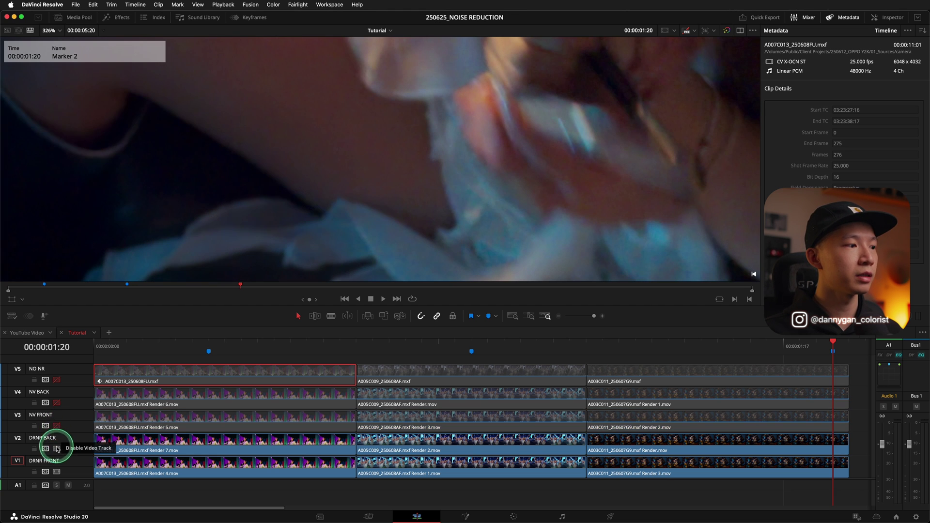
Hide the DRNR BACK track and briefly hide and restore the DRNR FRONT track.
click(57, 448)
click(56, 449)
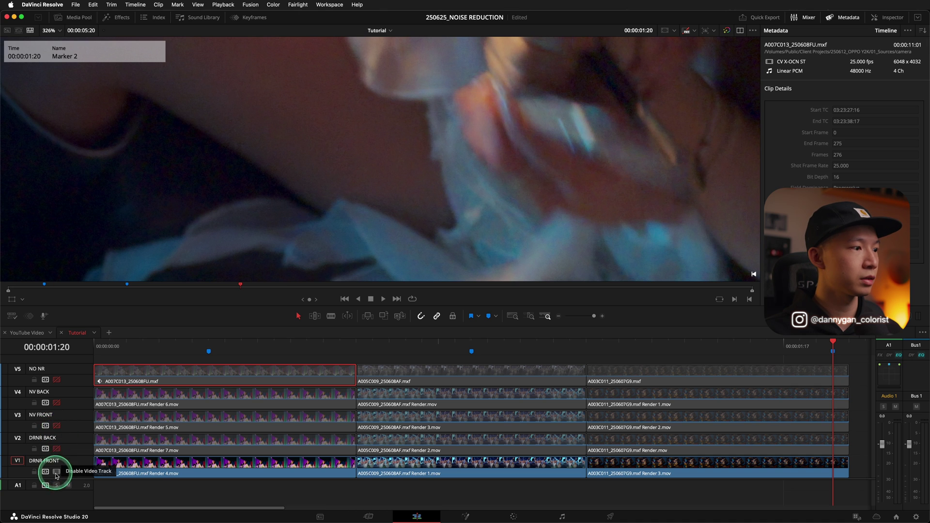
click(57, 449)
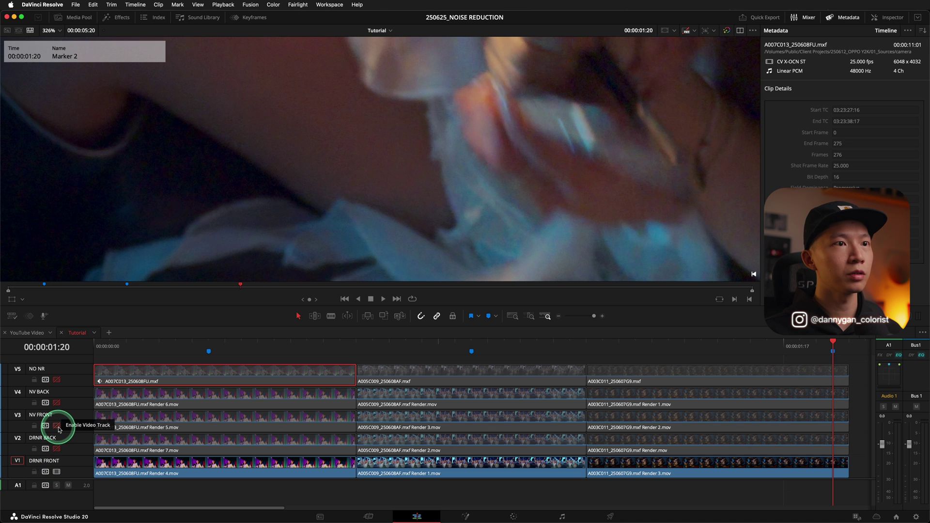
Flip NV FRONT off and on several more times for comparison, leaving it enabled.
click(57, 427)
click(57, 426)
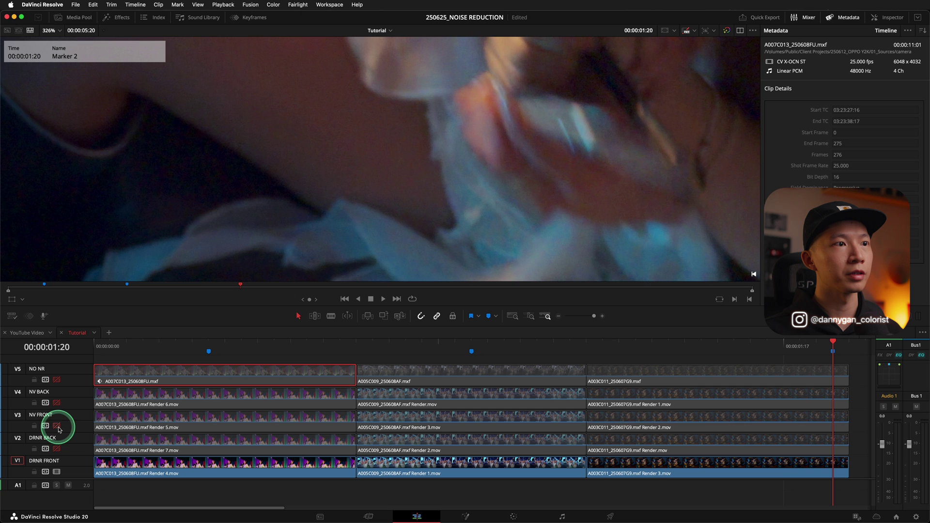
click(56, 426)
click(57, 426)
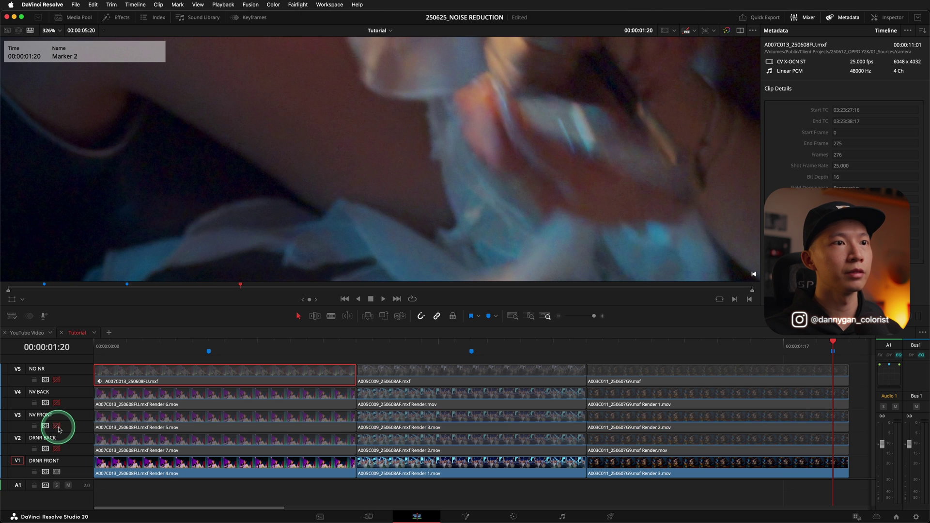
click(56, 426)
click(57, 426)
click(56, 427)
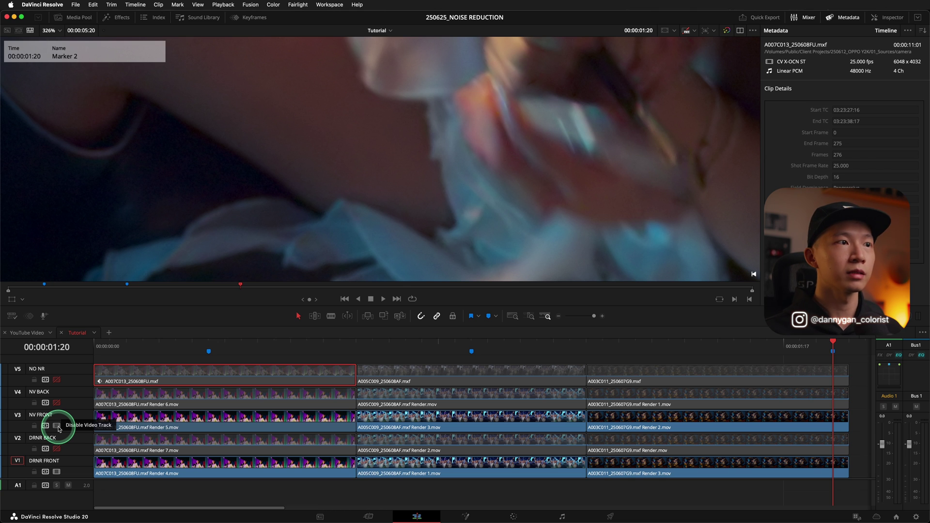
On the Color page, point out noise reduction nodes 06–07 and 01–03, selecting node 04 SECONDARIES.
key(shift+6)
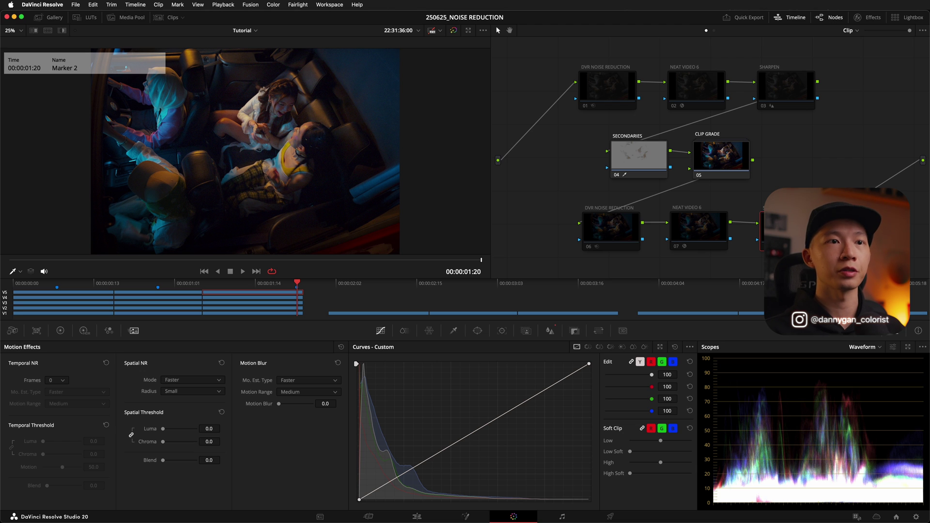
drag(550, 197, 765, 258)
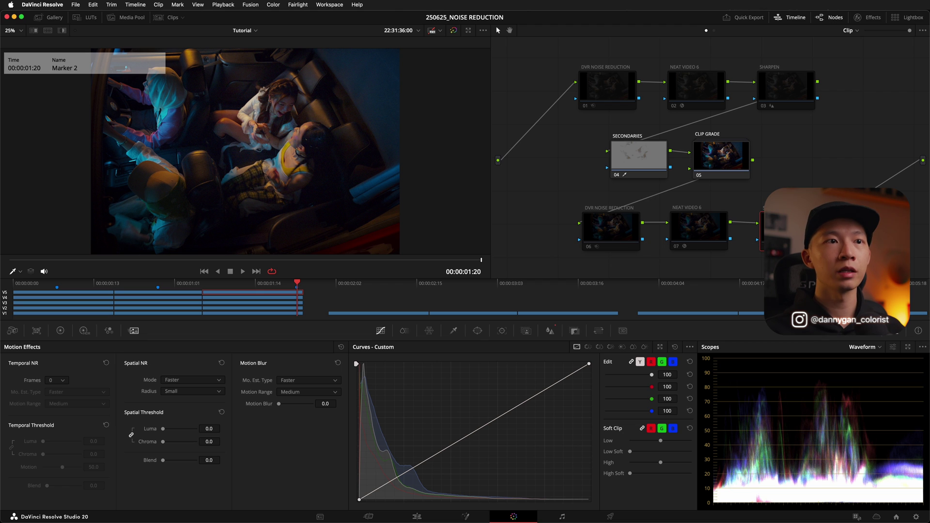
click(643, 155)
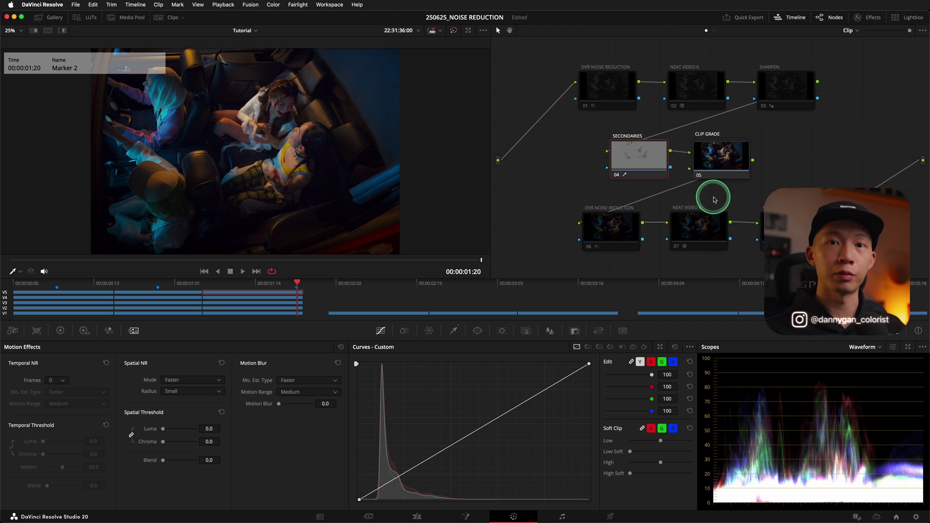
drag(567, 53, 818, 124)
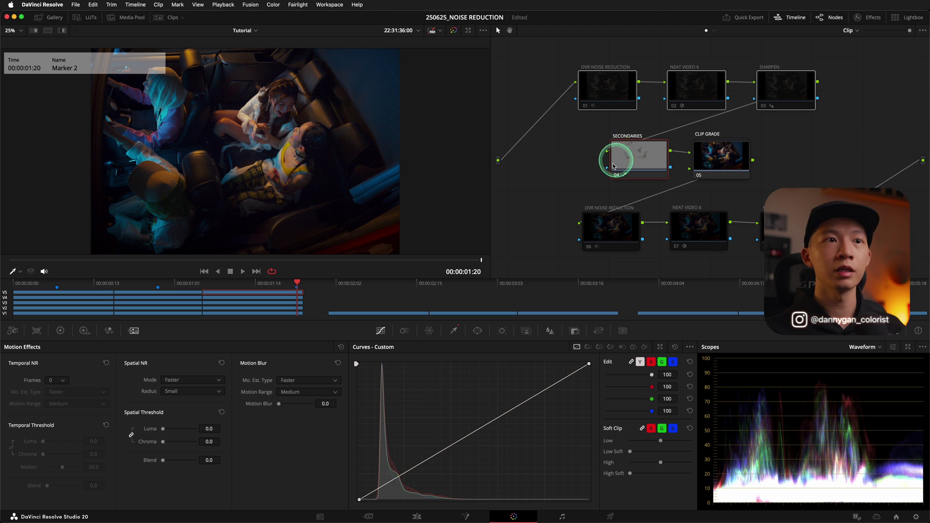
mouse_move(625, 156)
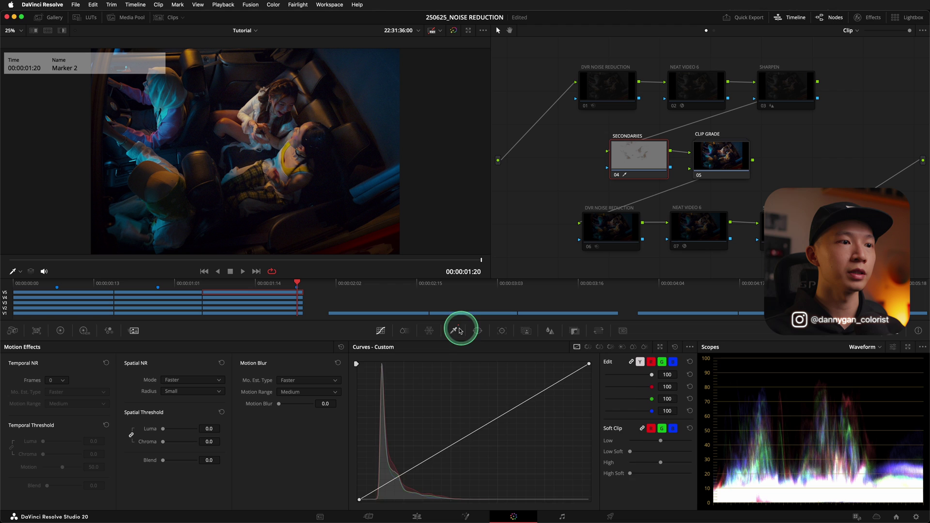
Show node 04's HSL qualifier settings, then select the DVR NOISE REDUCTION and NEAT VIDEO 6 nodes.
click(460, 331)
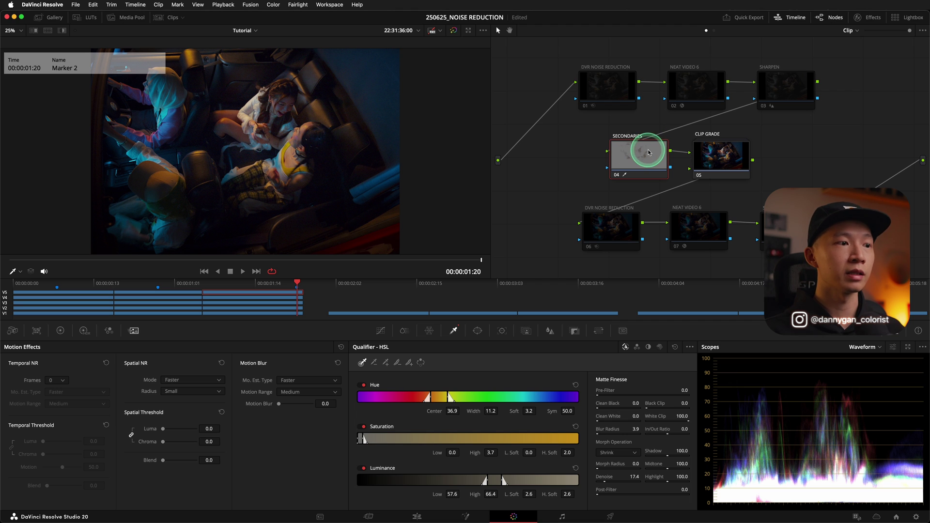
drag(578, 57, 741, 127)
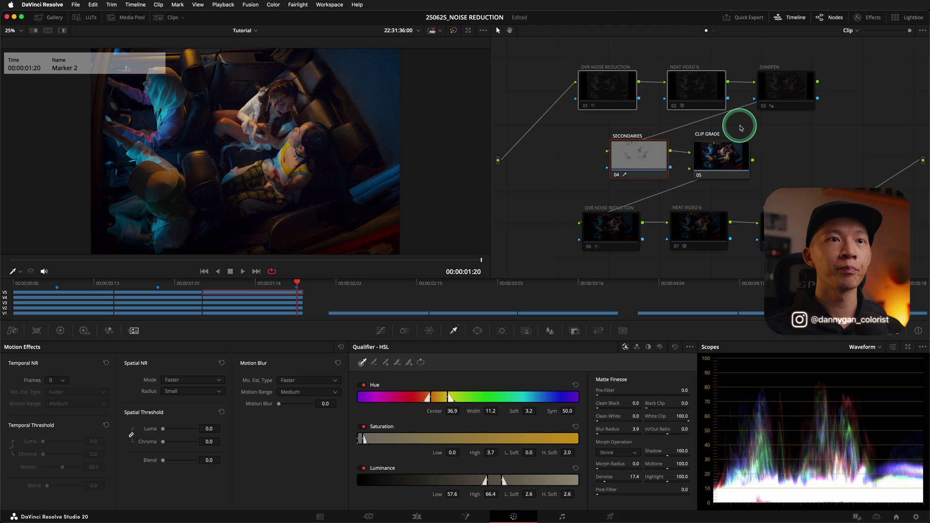
click(742, 128)
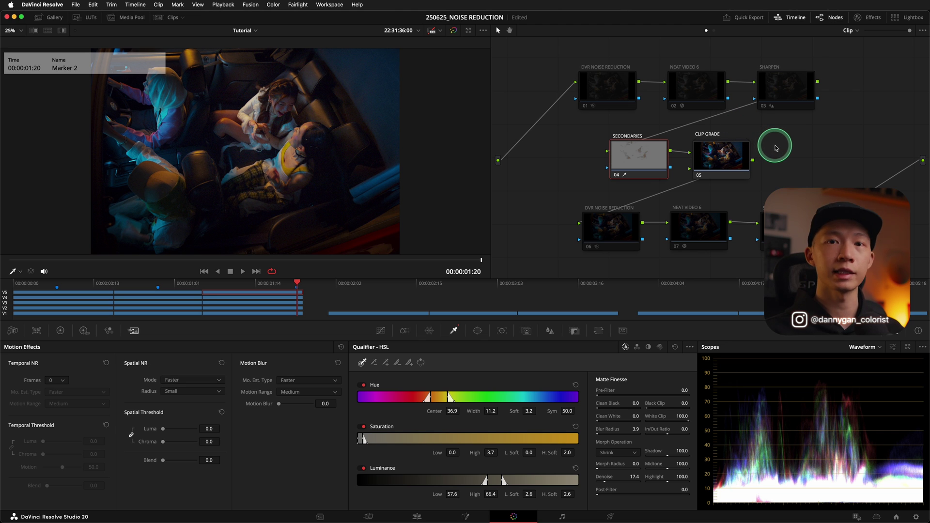
drag(734, 61, 568, 120)
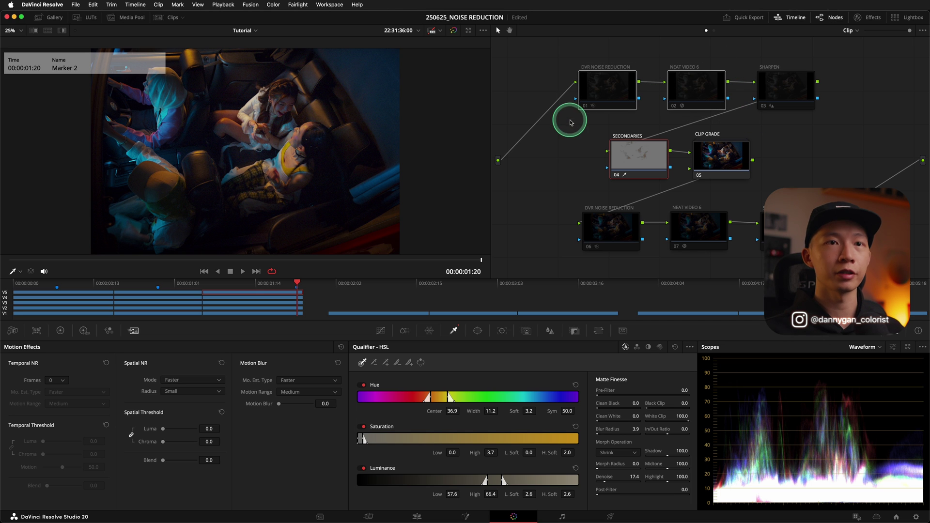
Set Node Cache to On for the two selected noise reduction nodes.
right_click(695, 87)
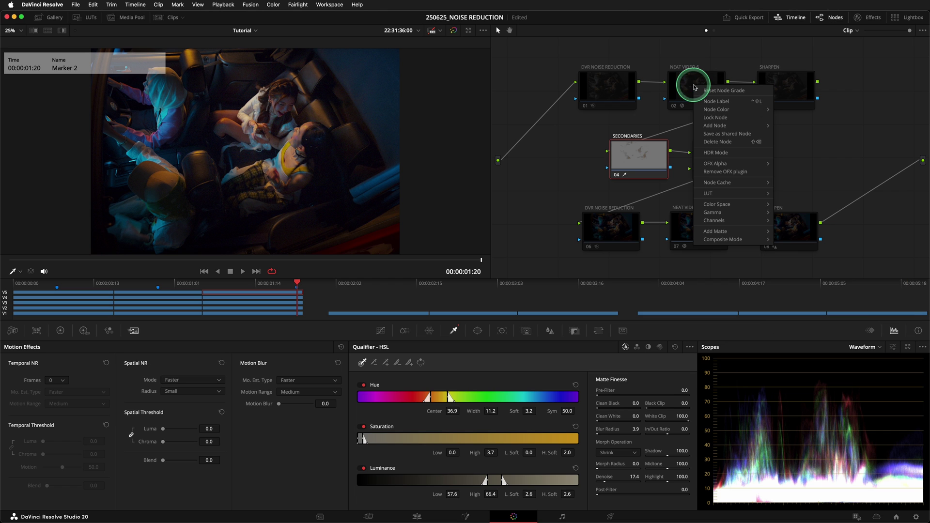
mouse_move(758, 182)
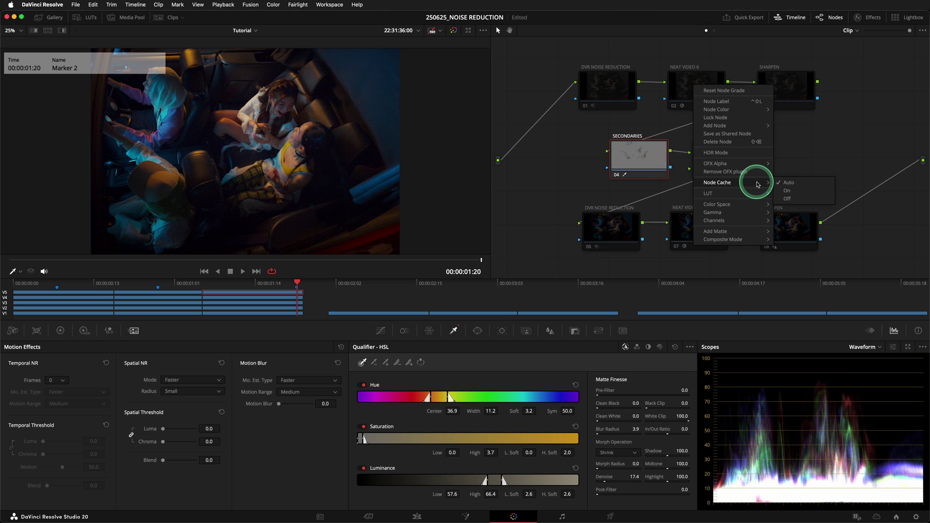
click(788, 190)
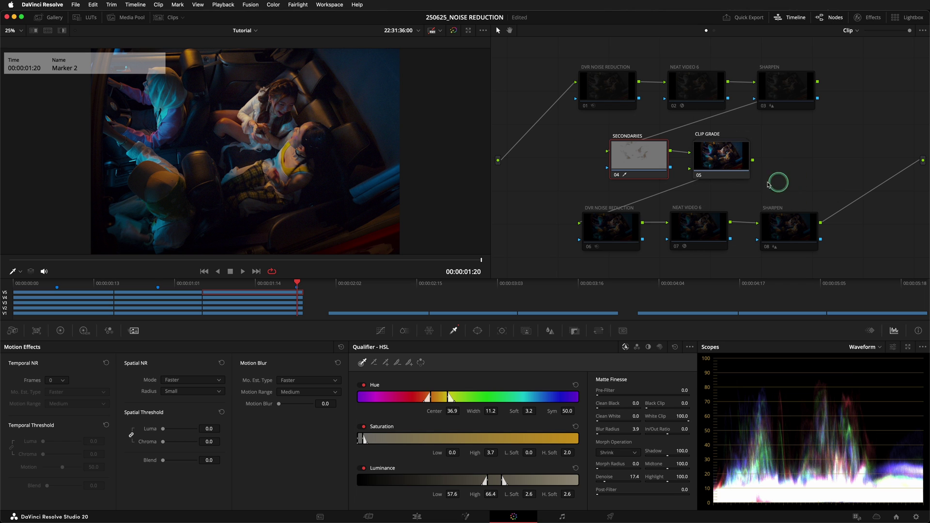
Set the Playback menu's Render Cache mode to User.
click(223, 5)
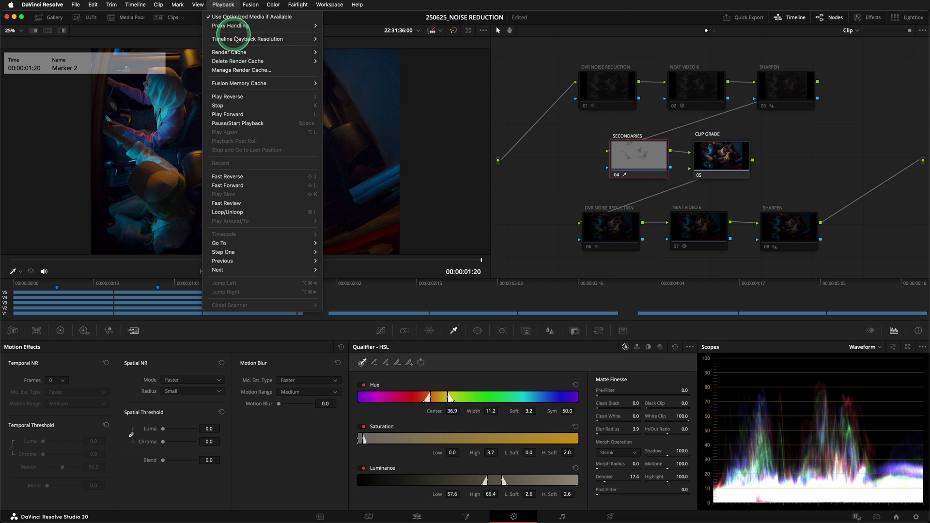
mouse_move(279, 53)
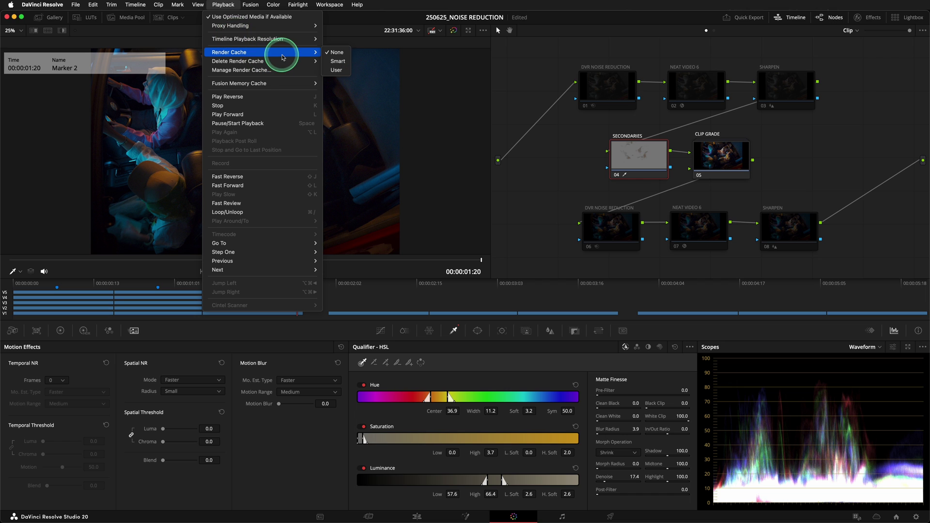
click(337, 70)
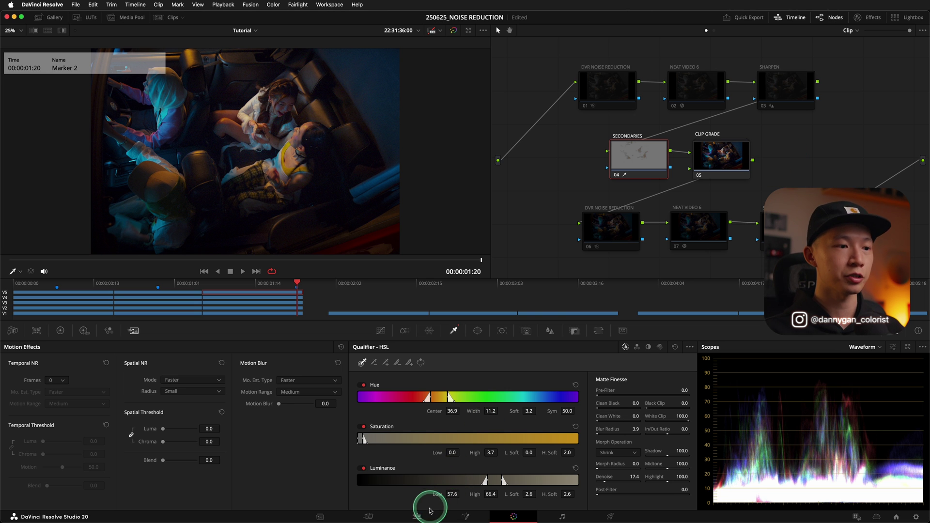
Return to the Edit page, fit the whole Tutorial timeline in view and deselect all clips.
click(417, 517)
click(512, 316)
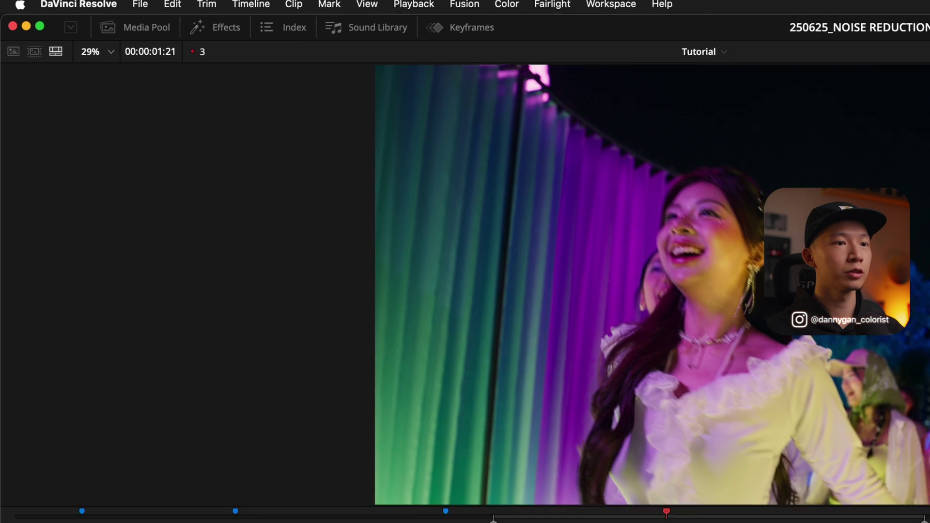
click(650, 410)
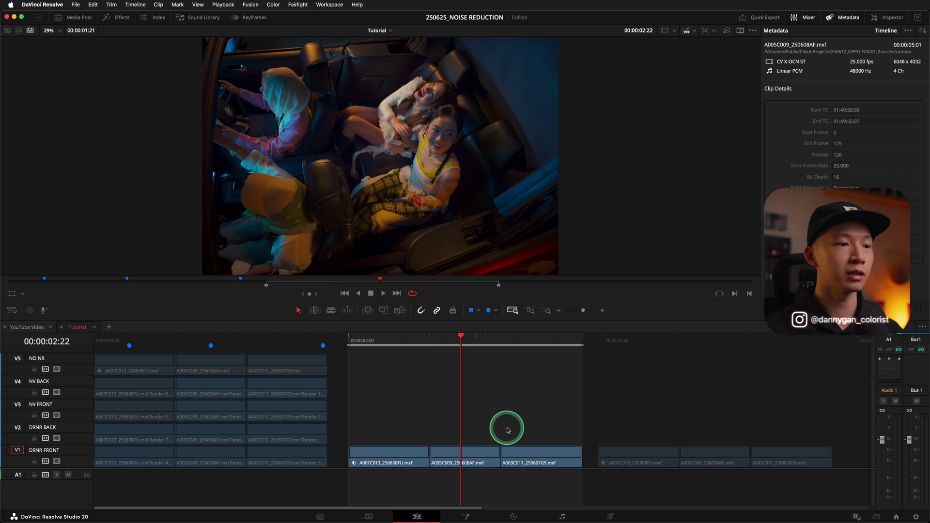
Change the timeline resolution to Full HD 1920x1080 on the Cut page, then return to Edit.
click(381, 511)
key(shift+3)
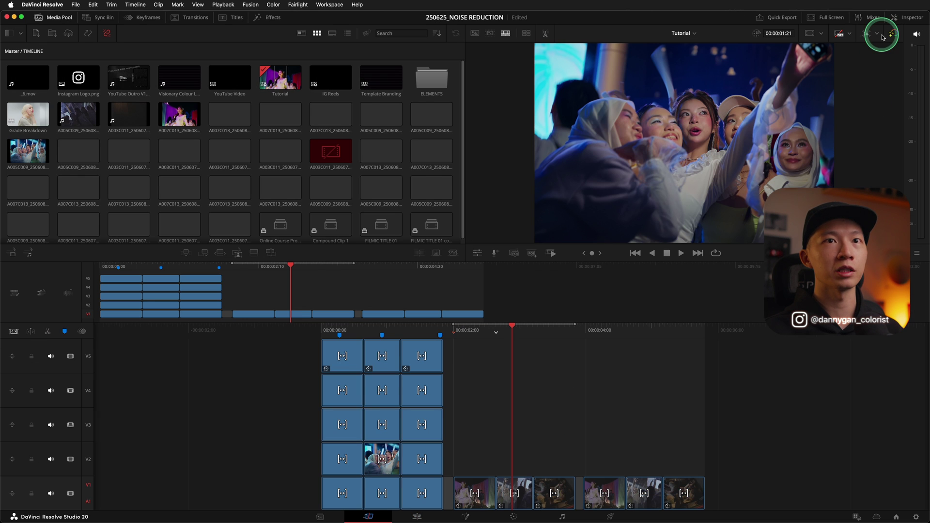
click(872, 34)
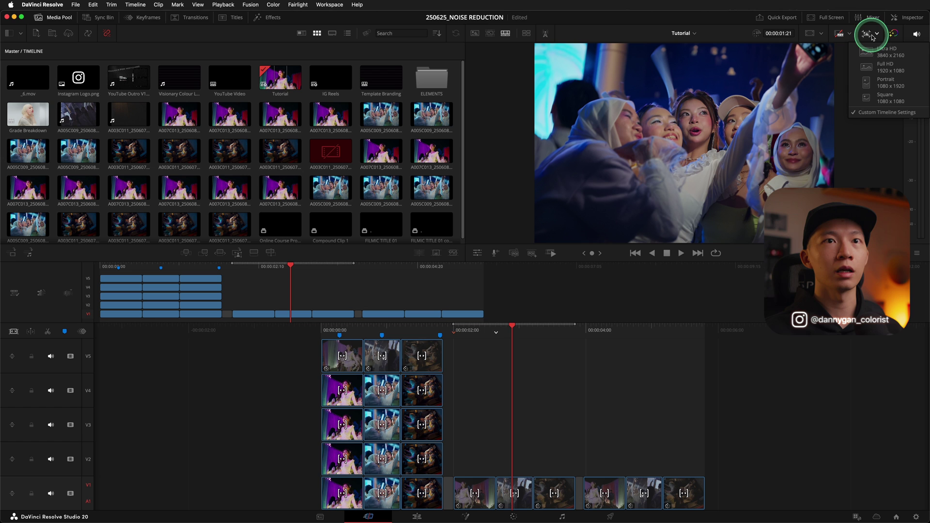
click(890, 70)
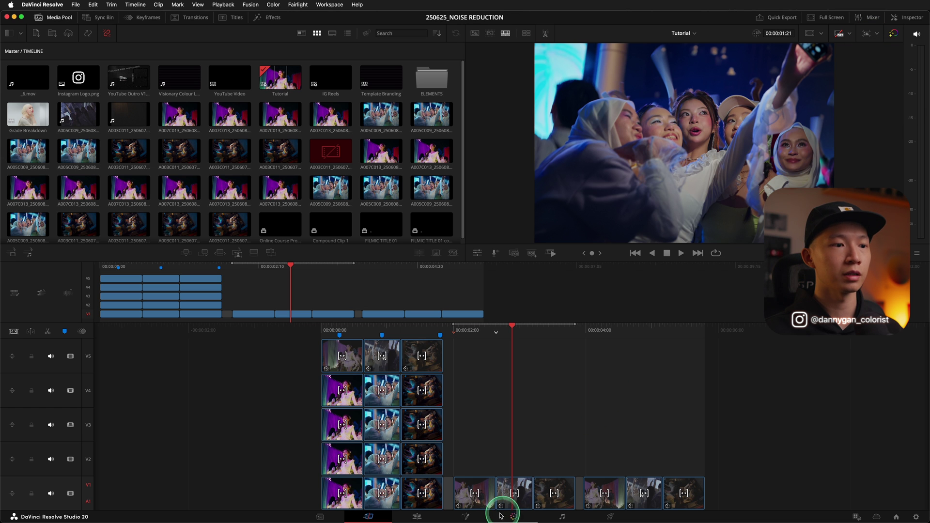
click(417, 516)
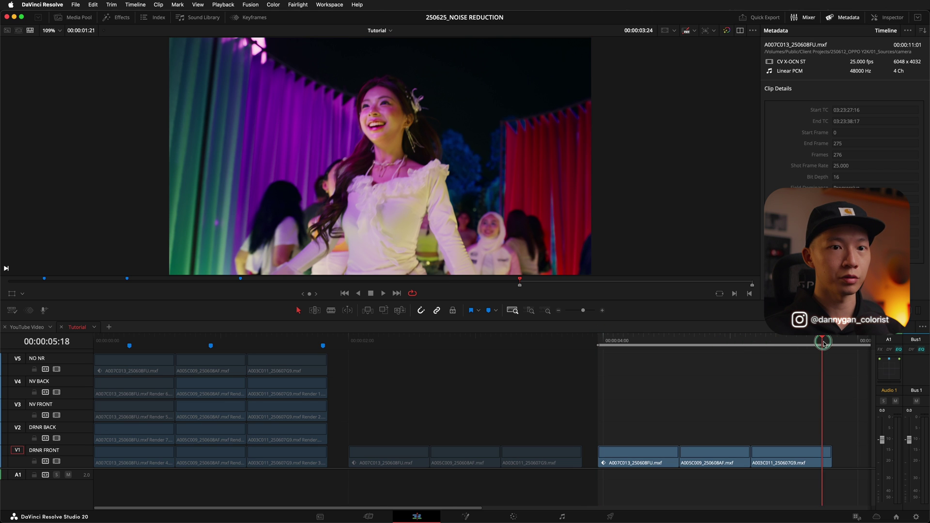
Mark an in point at 00:00:02:00 and an out point at 00:00:03:19, then play the range.
click(679, 357)
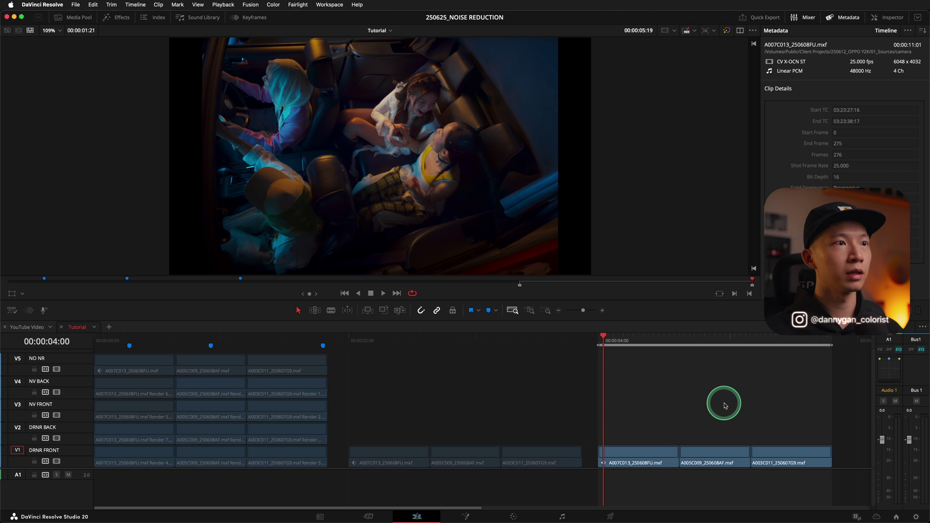
key(space)
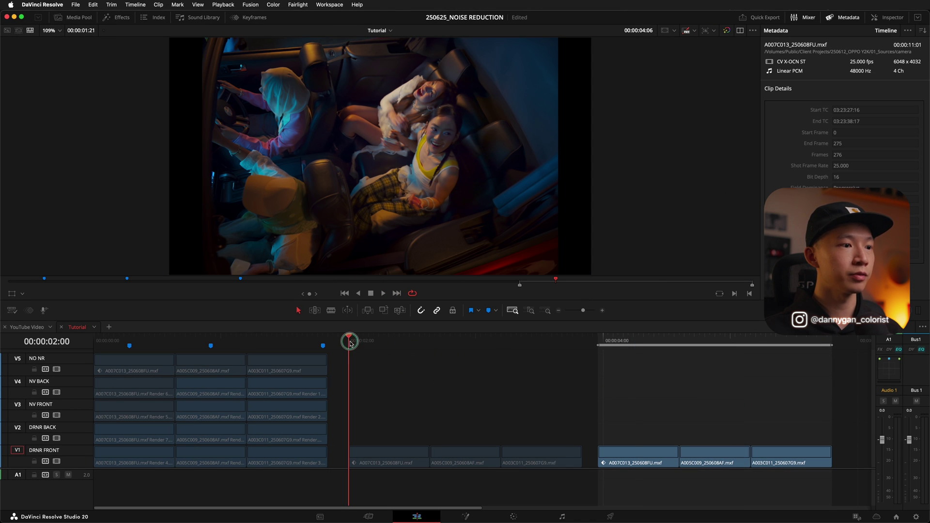
key(i)
click(572, 344)
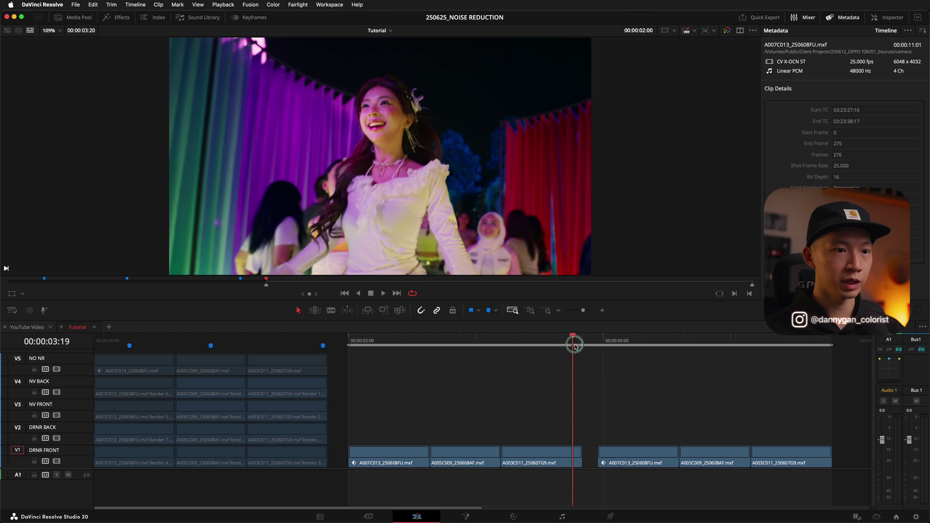
key(o)
key(space)
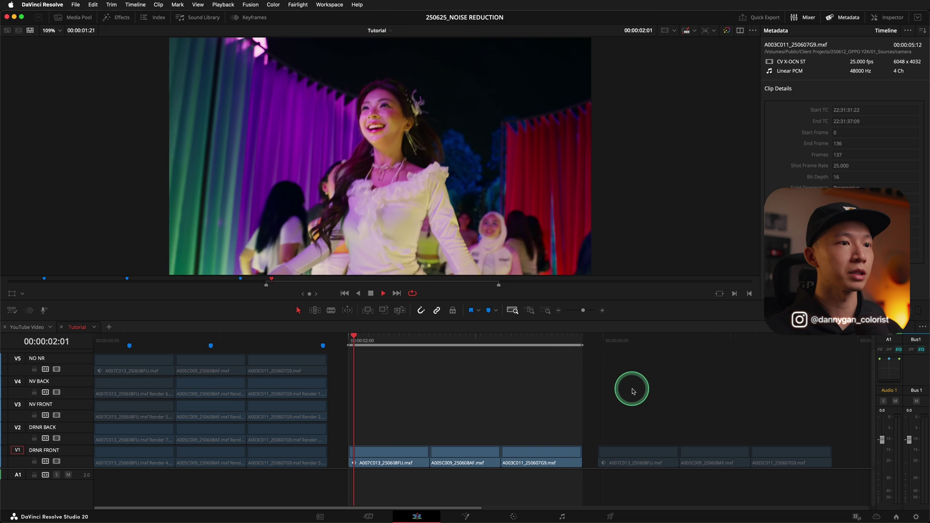